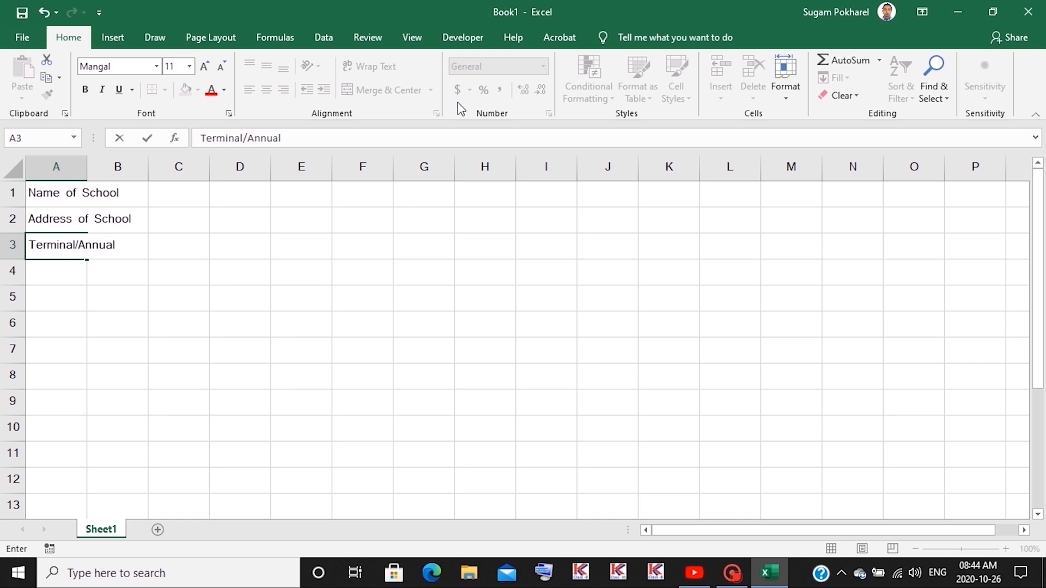
# - Complete the title in cell A3 so it reads "Terminal/Annual Examination"
pyautogui.write('Examinatio')
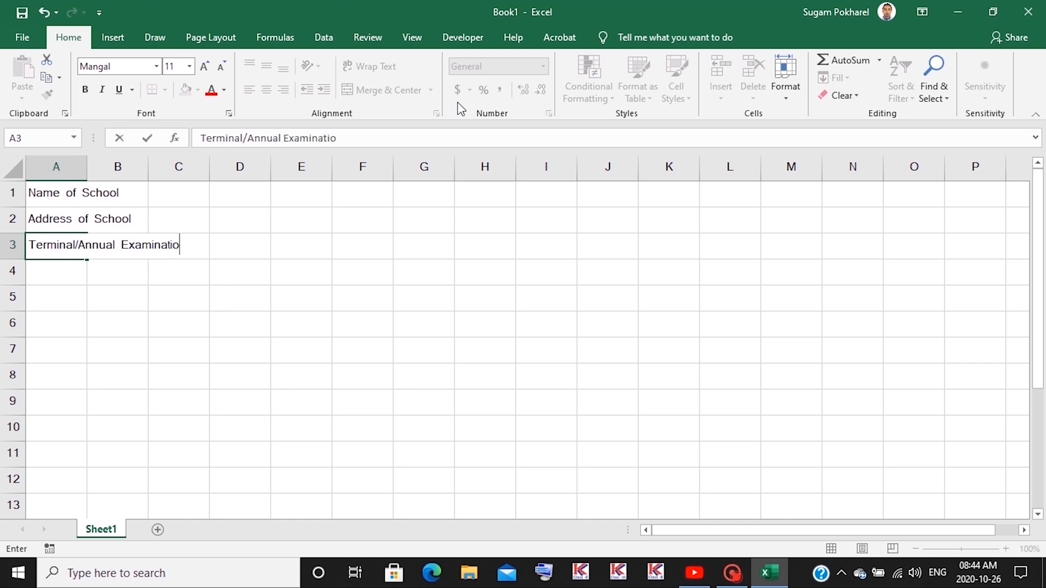
pyautogui.write('n')
pyautogui.press('Return')
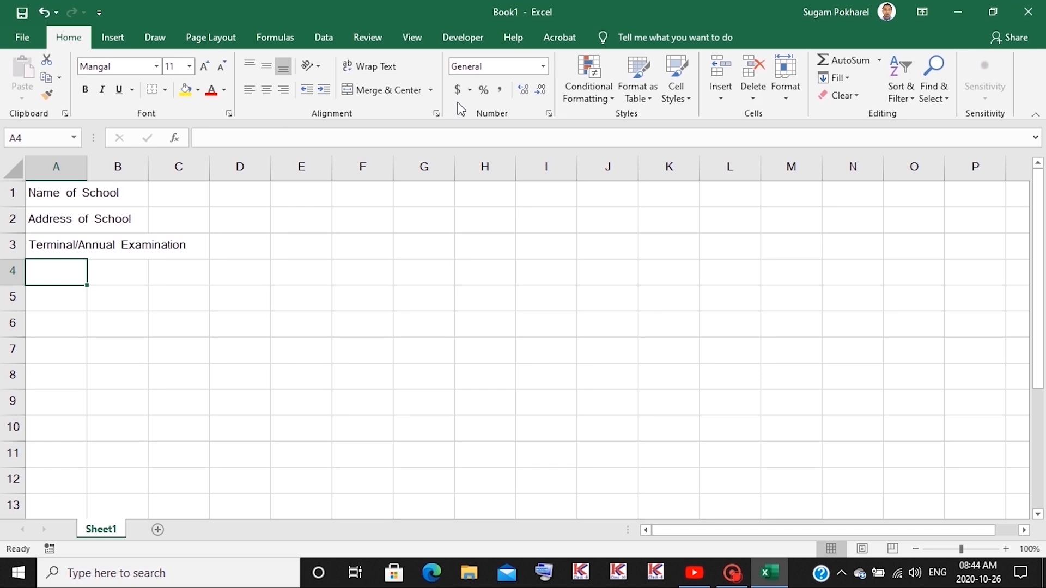
# - Enter the headings "Roll No", "Name of Students" and "Subject" in cells A4 to C4
pyautogui.write('Roll N')
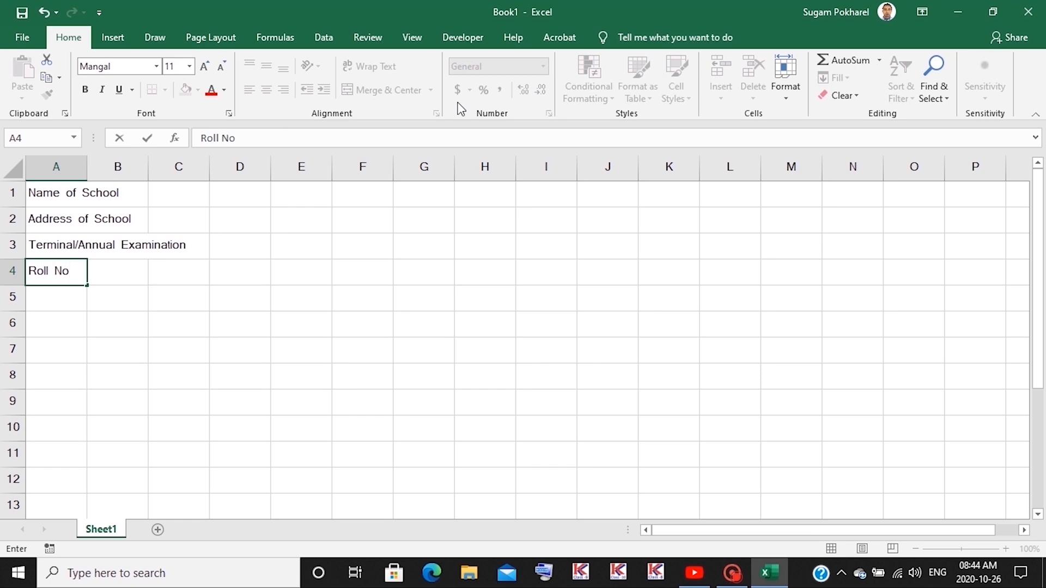
pyautogui.write('o')
pyautogui.press('Tab')
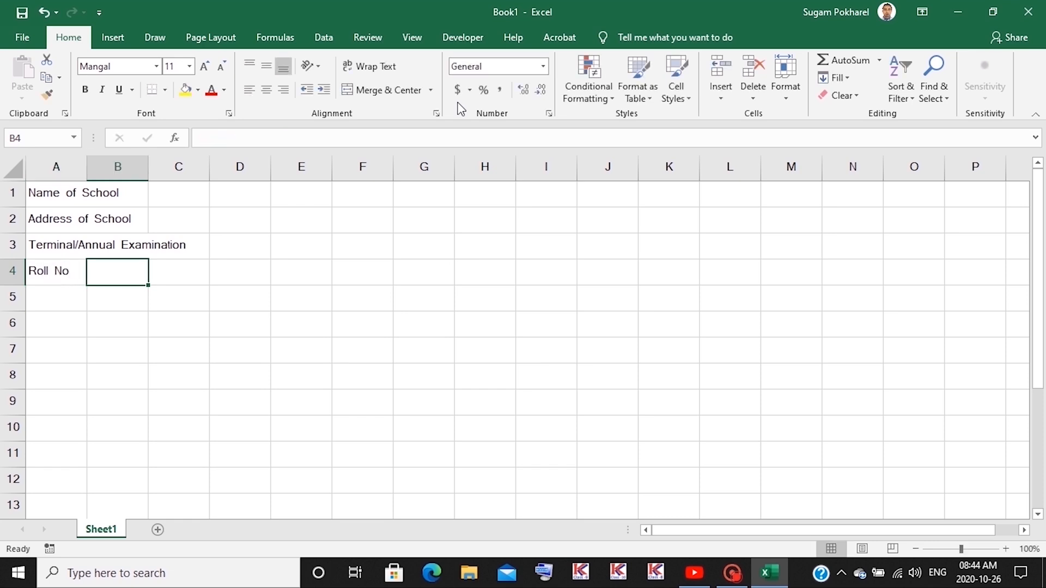
pyautogui.write('Name of S')
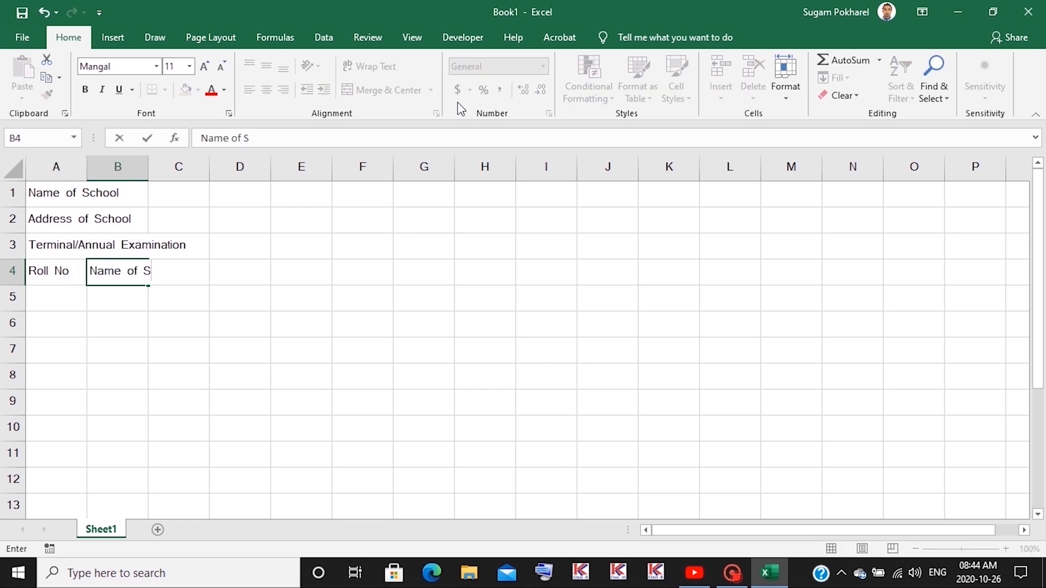
pyautogui.write('tudents')
pyautogui.press('Tab')
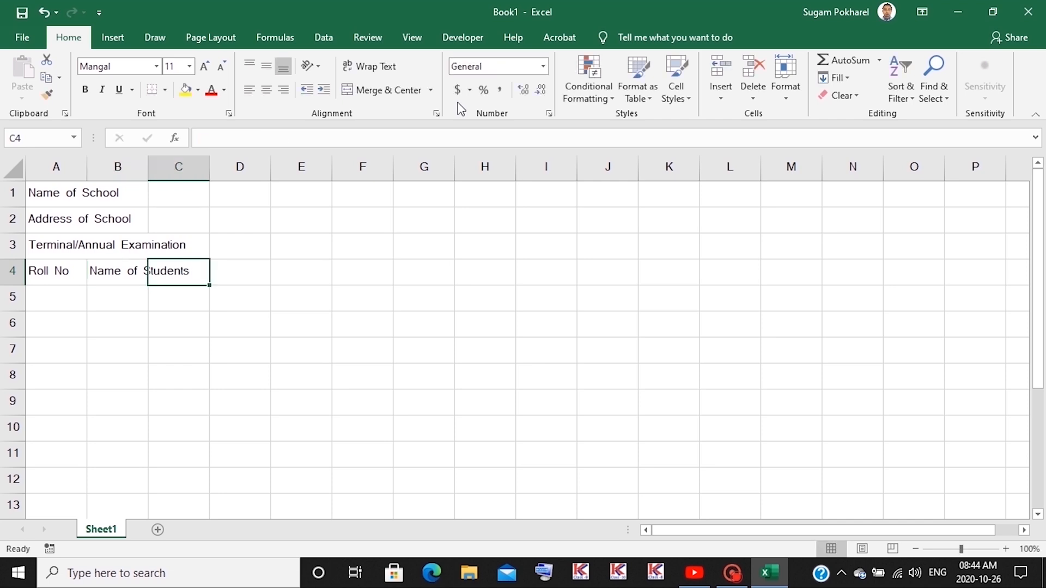
pyautogui.write('Subject')
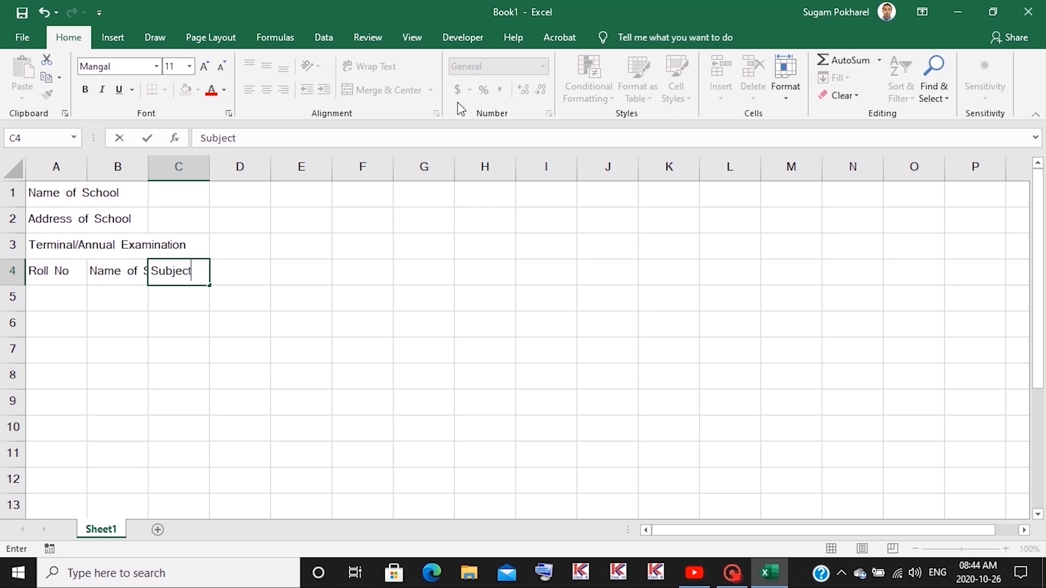
pyautogui.press('Return')
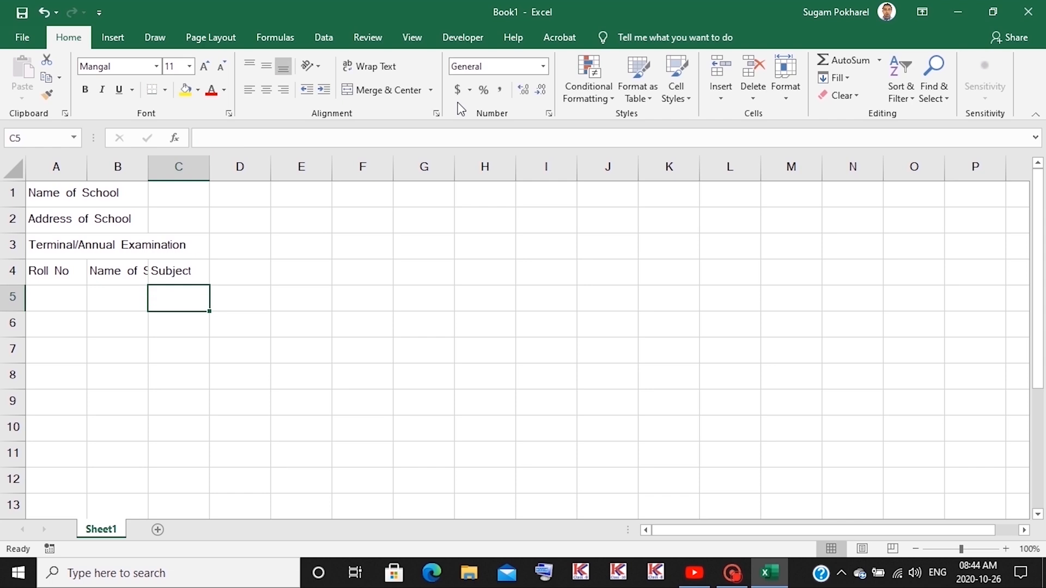
# - Enter "Full Marks" in cell C5 and "Pass Marks" in cell C6 under the Subject heading
pyautogui.write('Full Marks')
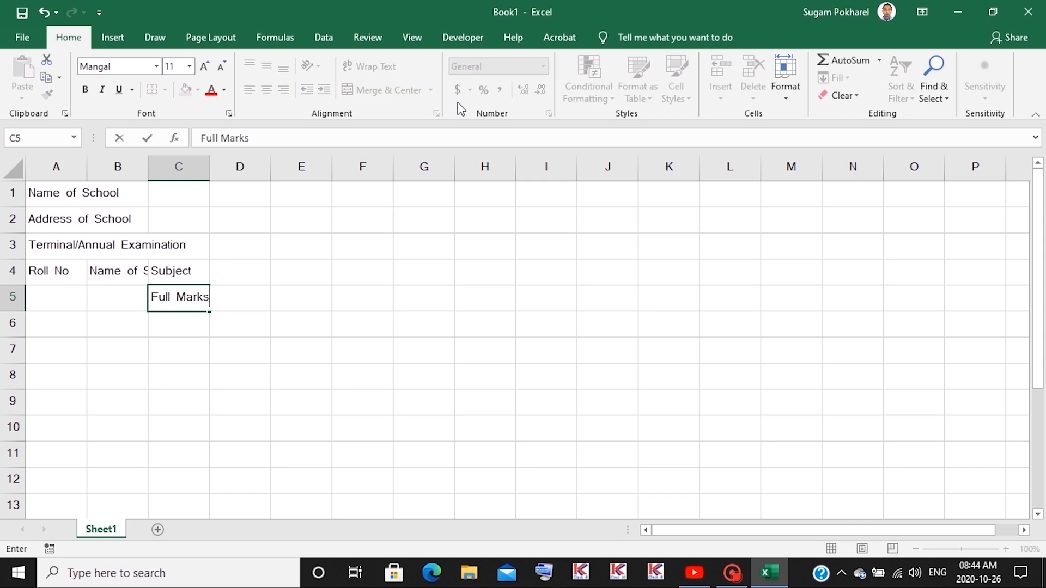
pyautogui.press('Return')
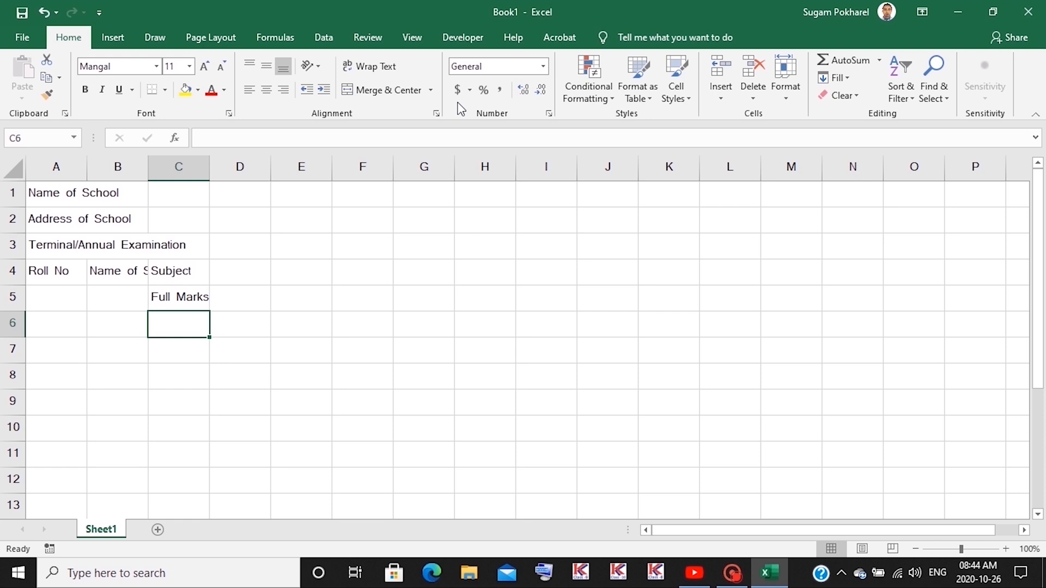
pyautogui.write('Pass maek')
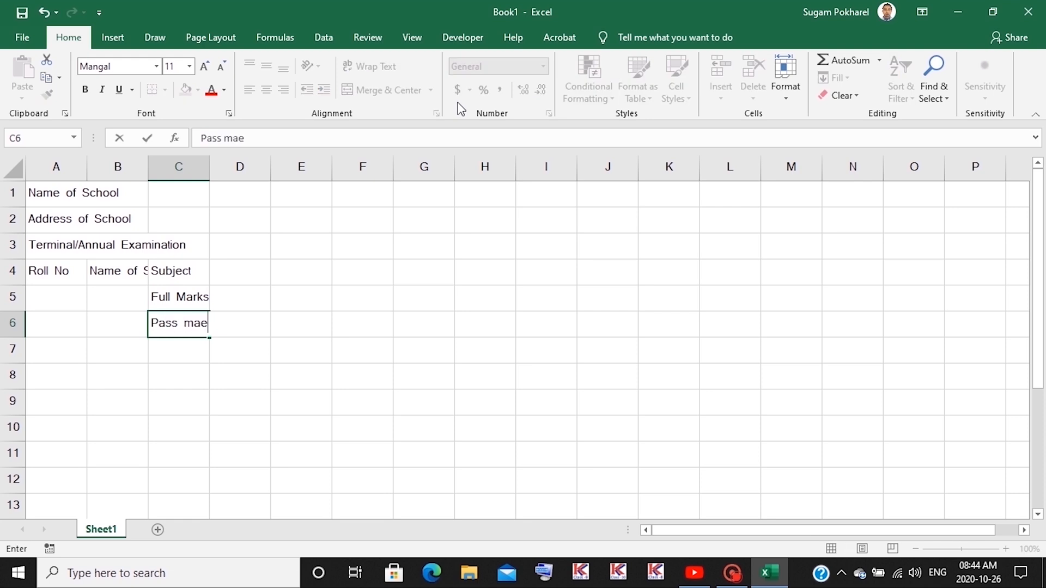
pyautogui.press('BackSpace')
pyautogui.press('BackSpace')
pyautogui.press('BackSpace')
pyautogui.write('Ma')
# - Enter "English" as the first subject in cell D4, beside the Subject heading
pyautogui.press('Up')
pyautogui.press('Up')
pyautogui.press('Right')
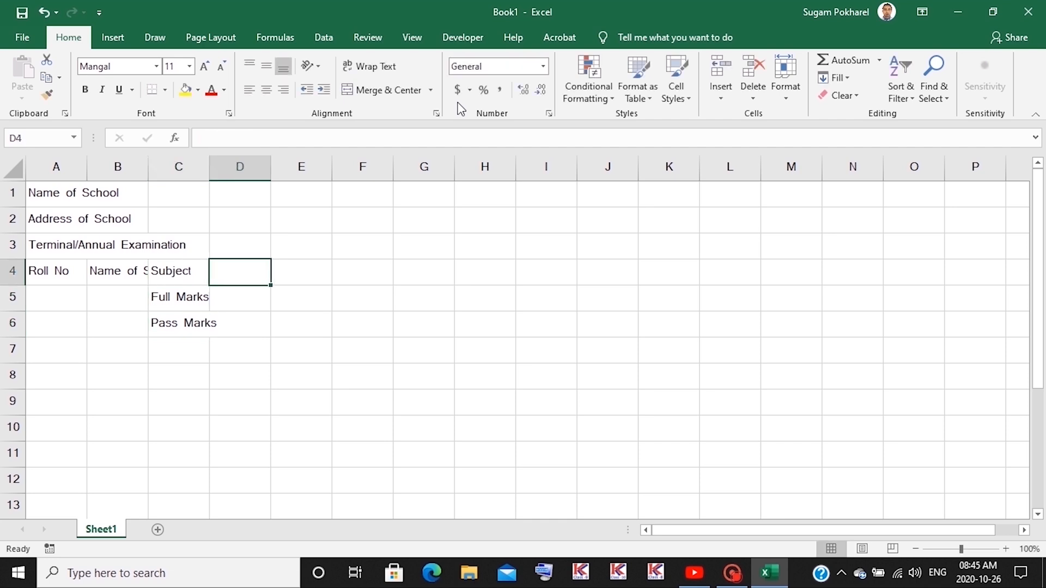
pyautogui.write('E')
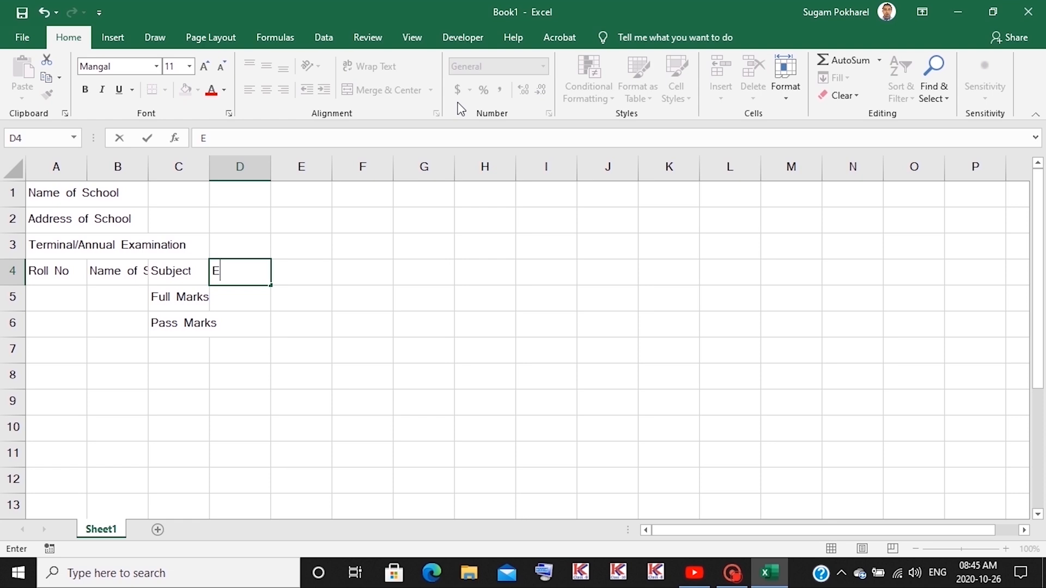
pyautogui.write('nglish')
pyautogui.press('Return')
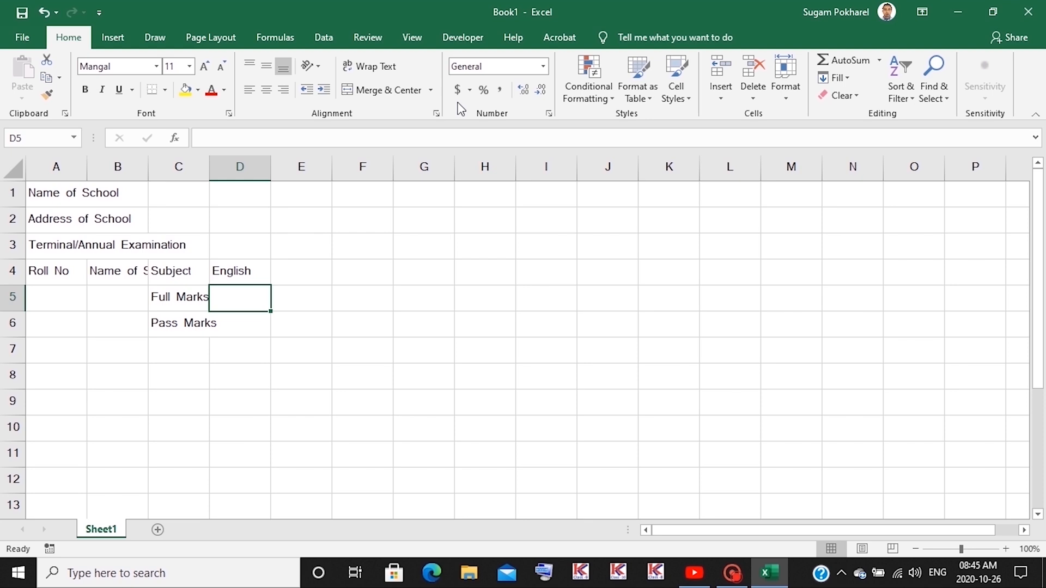
# - Move the Full Marks and Pass Marks labels down one row to cells C6 and C7
pyautogui.click(241, 357)
pyautogui.moveTo(158, 298); pyautogui.dragTo(196, 319)
pyautogui.hotkey('ctrl', 'c')
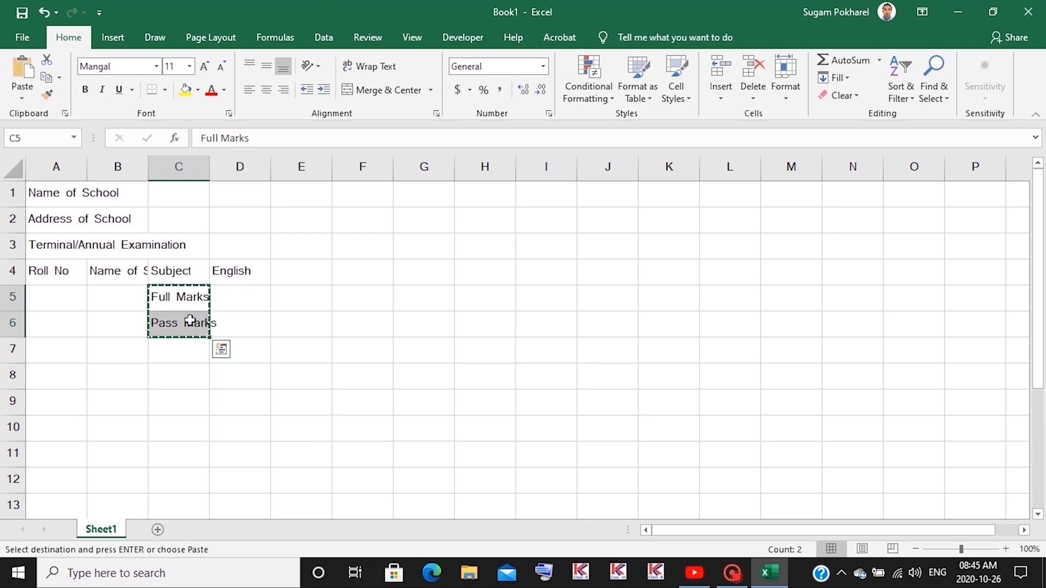
pyautogui.click(191, 322)
pyautogui.hotkey('ctrl', 'v')
# - Enter "Course" in cell C5, between the Subject and Full Marks labels
pyautogui.click(187, 299)
pyautogui.write('C')
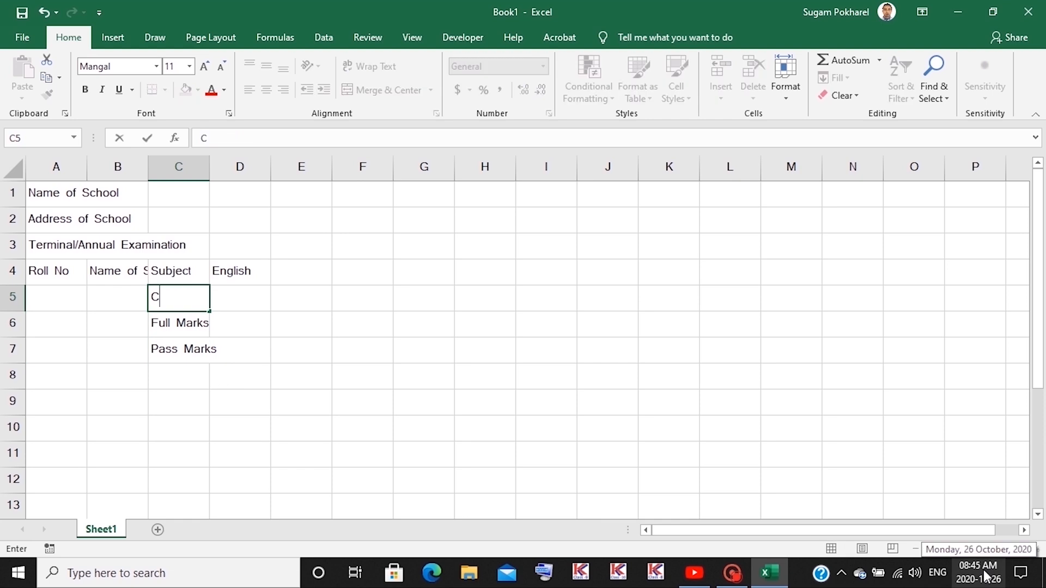
pyautogui.write('ourse')
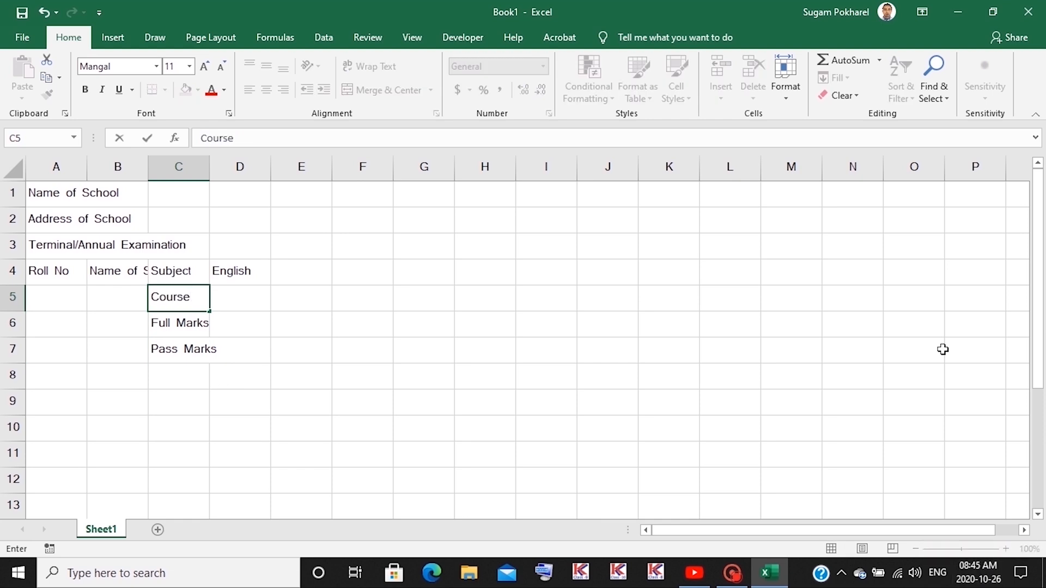
# - Enter the English column headings TH, GR, PR and GR in cells D5 to G5
pyautogui.click(235, 300)
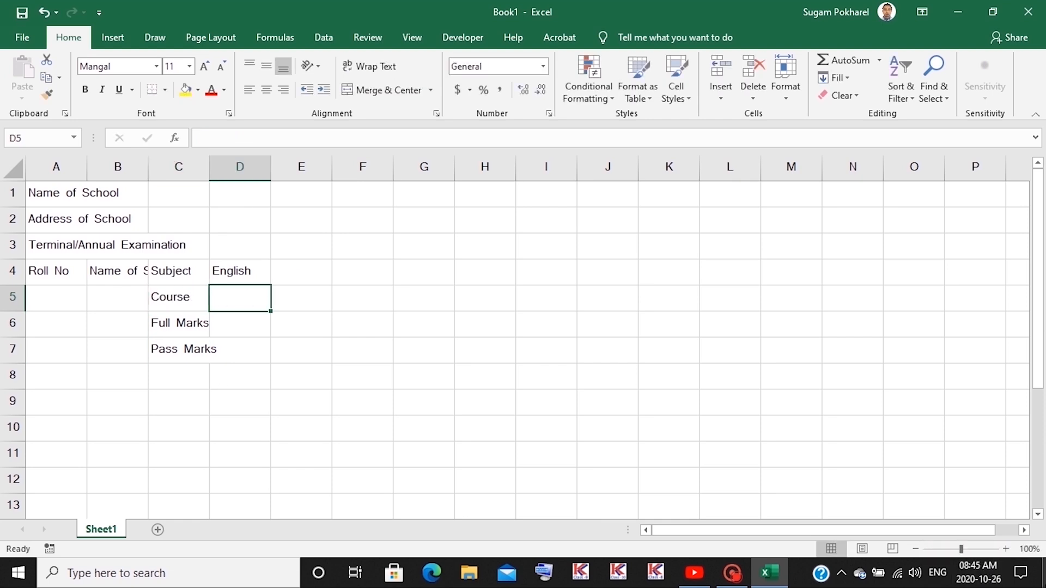
pyautogui.write('TH')
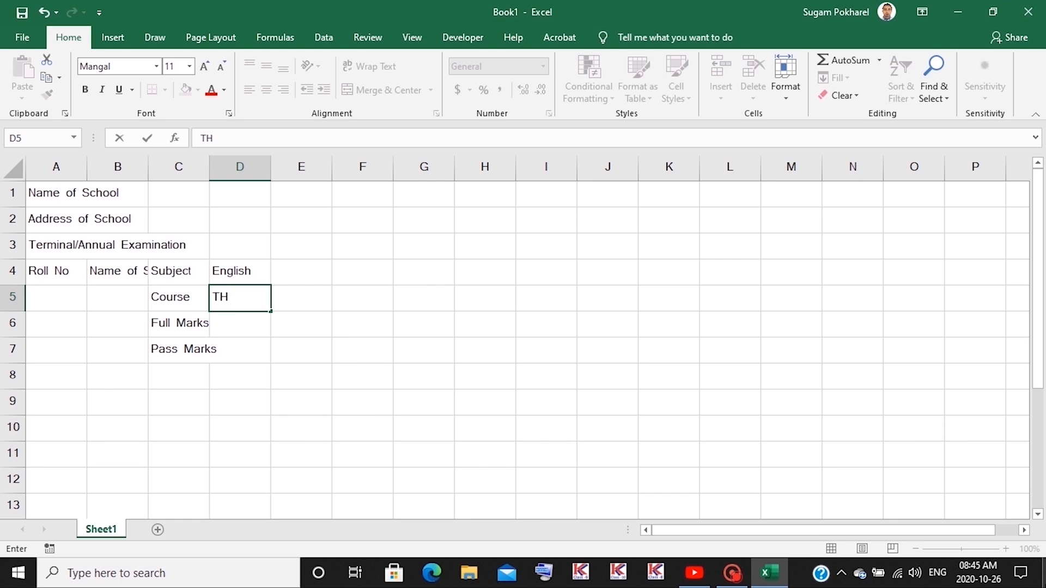
pyautogui.press('Tab')
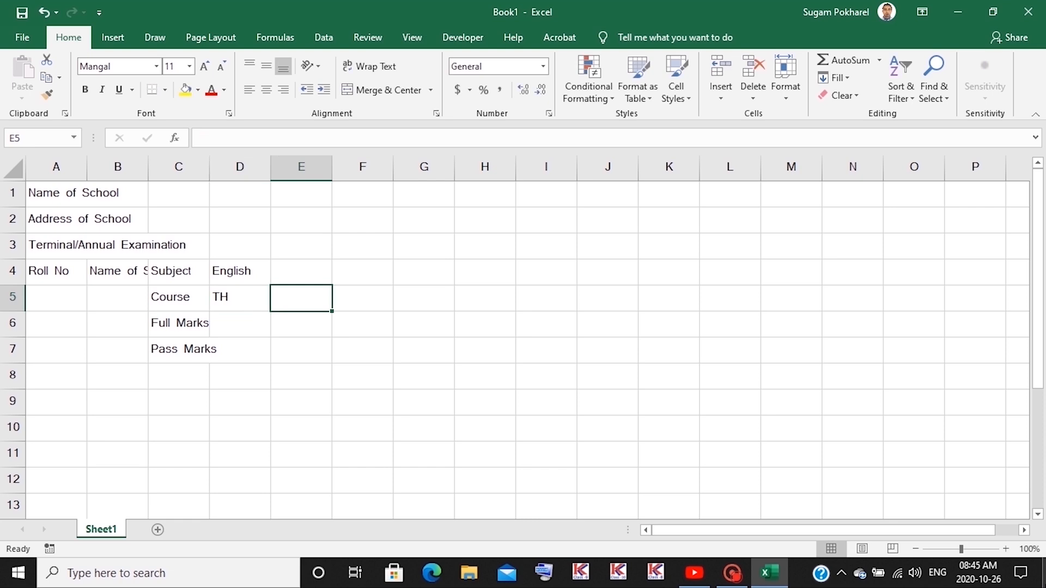
pyautogui.write('GR')
pyautogui.press('Tab')
pyautogui.write('P')
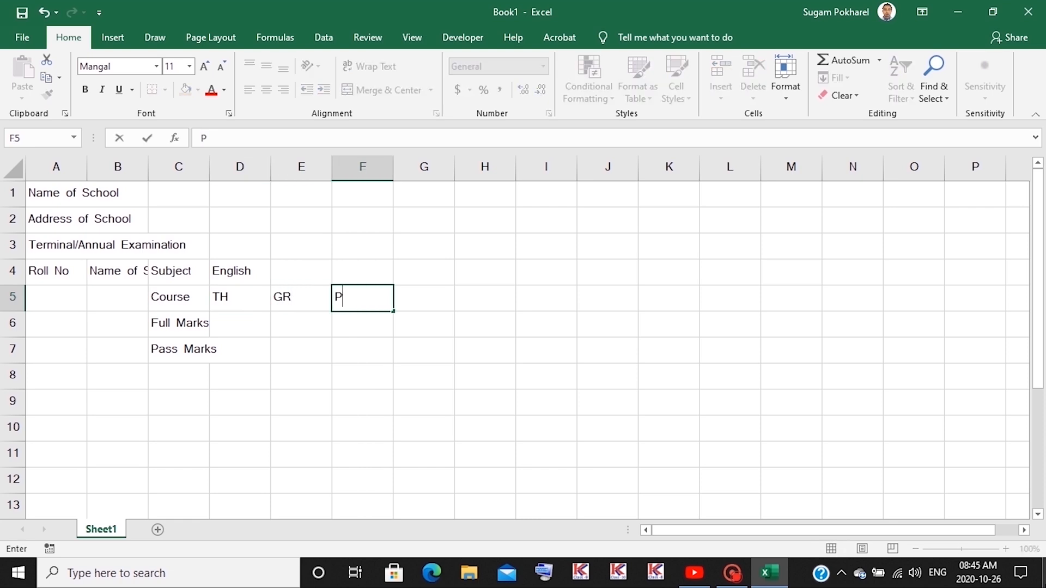
pyautogui.write('R')
pyautogui.press('Tab')
pyautogui.write('GR')
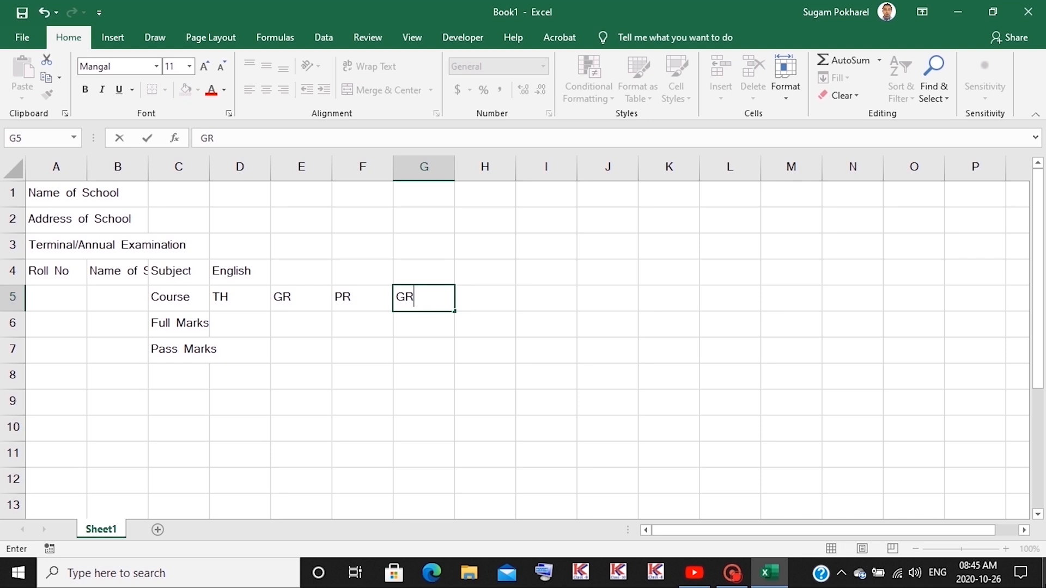
# - Enter the remaining English column headings TO, GPA and GR in cells H5 to J5
pyautogui.press('Tab')
pyautogui.write('T')
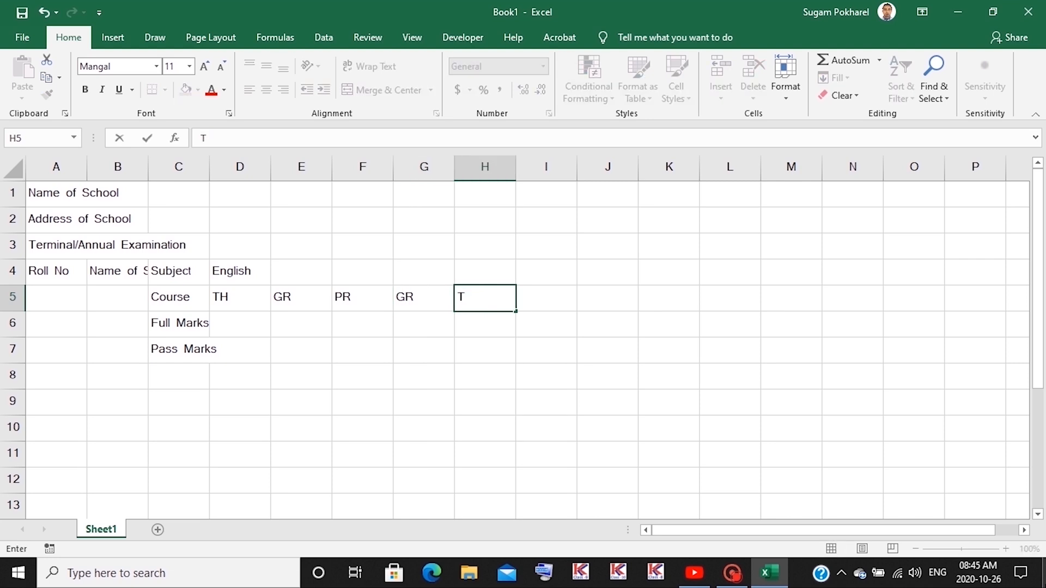
pyautogui.write('OTA')
pyautogui.press('BackSpace')
pyautogui.press('BackSpace')
pyautogui.press('BackSpace')
pyautogui.press('Tab')
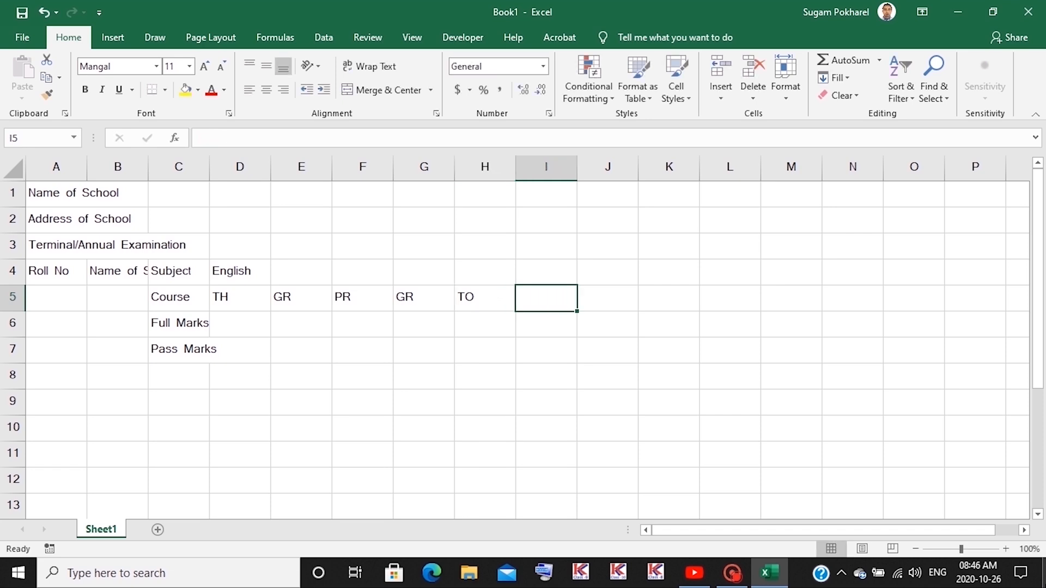
pyautogui.write('GPA')
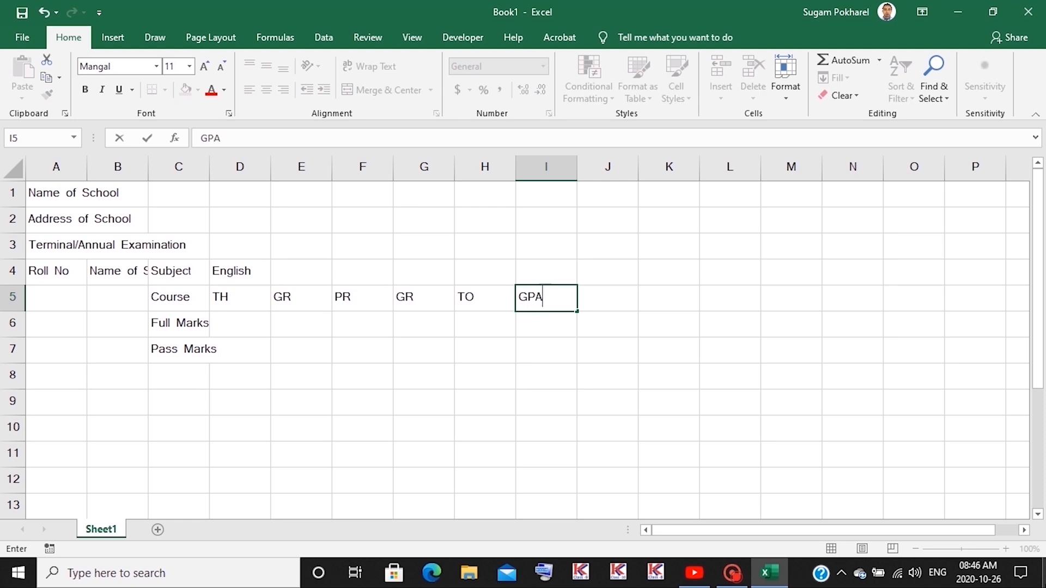
pyautogui.press('Tab')
pyautogui.write('G')
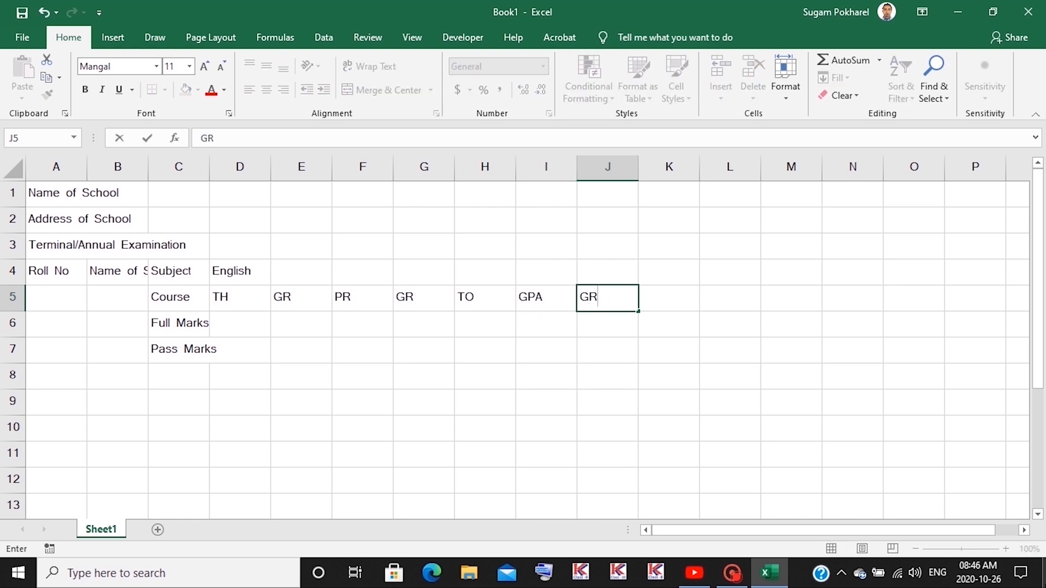
pyautogui.write('R')
# - Enter "Nepali" in cell K4 and copy the English column headings D5:J5 beneath it, starting at K5
pyautogui.click(351, 327)
pyautogui.click(669, 273)
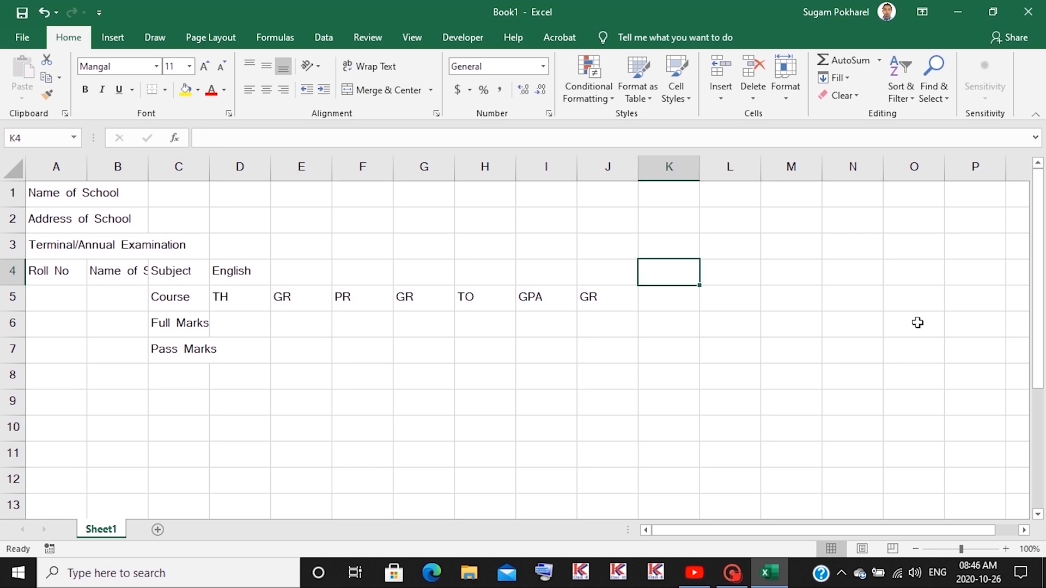
pyautogui.write('Nepali')
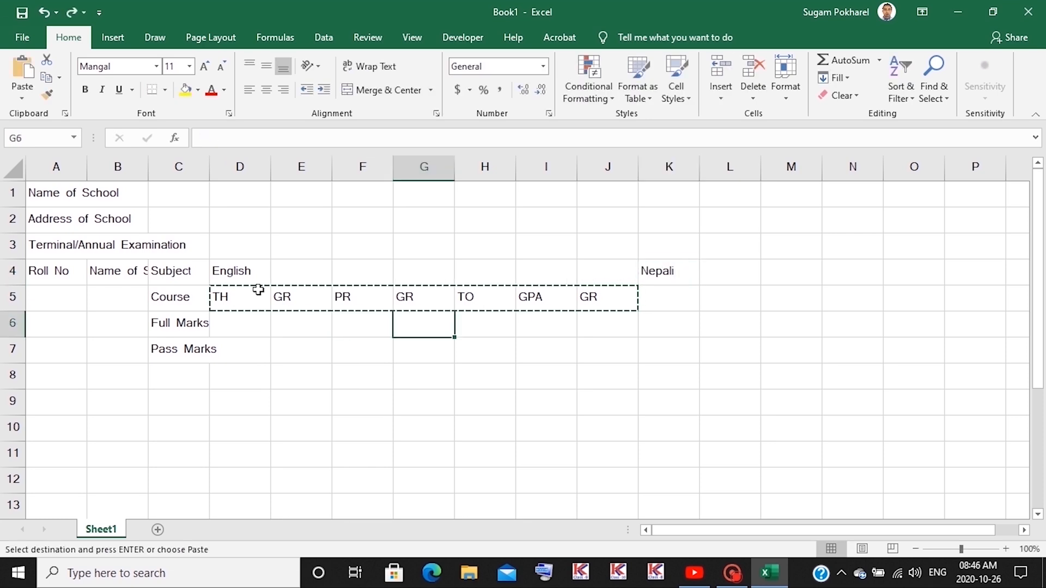
pyautogui.moveTo(229, 301); pyautogui.dragTo(606, 308)
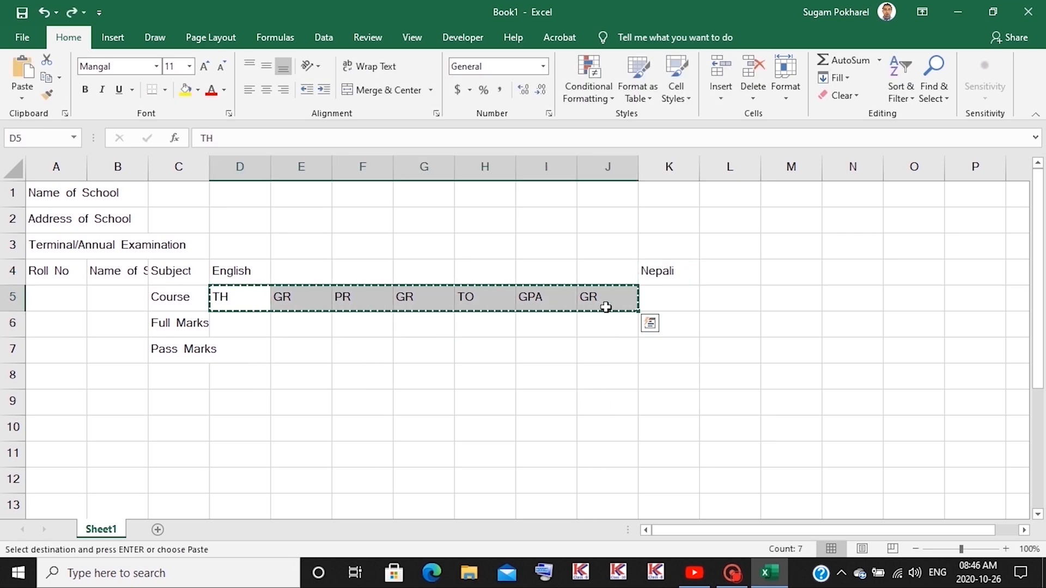
pyautogui.click(654, 299)
pyautogui.hotkey('ctrl', 'v')
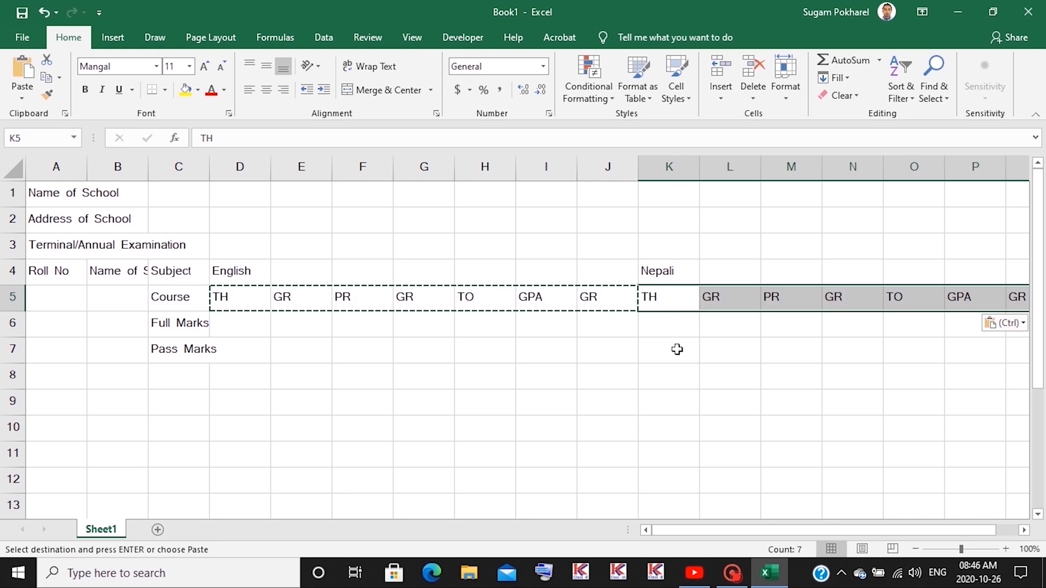
# - Apply All Borders to the mark ledger table range A4:Q14
pyautogui.click(608, 323)
pyautogui.moveTo(35, 271); pyautogui.dragTo(845, 427)
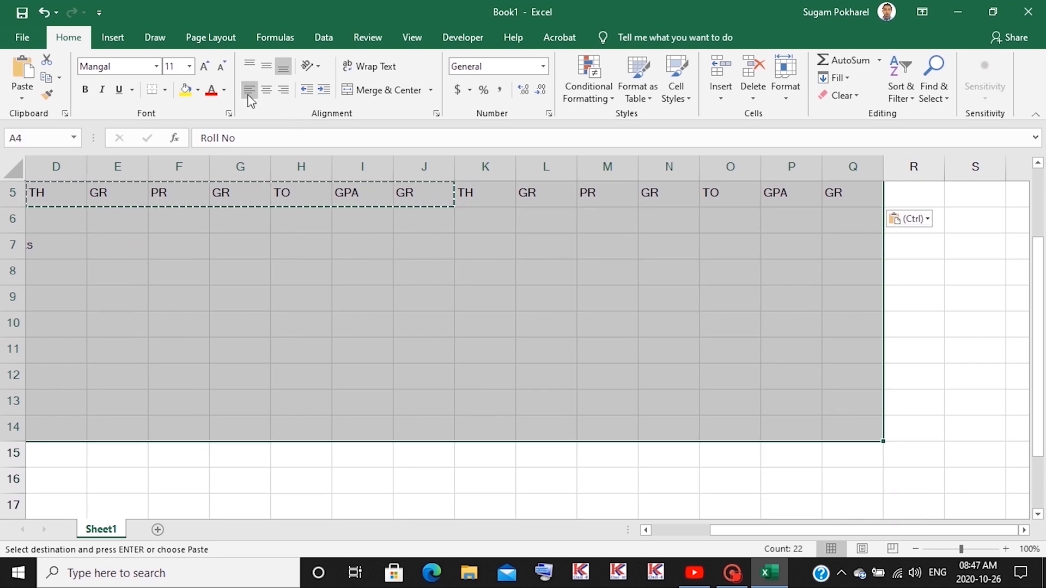
pyautogui.click(916, 550)
pyautogui.click(915, 549)
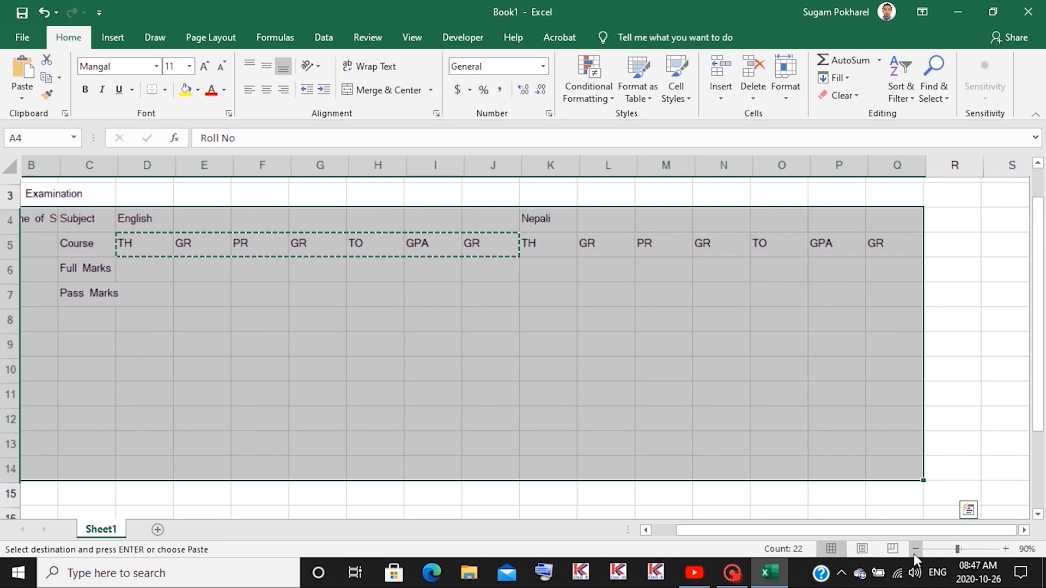
pyautogui.click(916, 550)
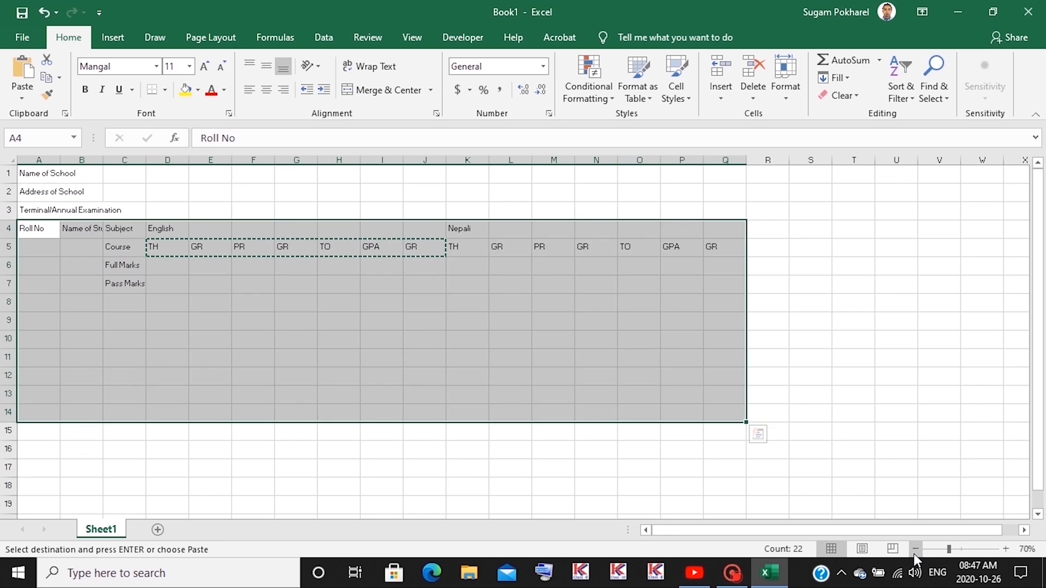
pyautogui.click(165, 90)
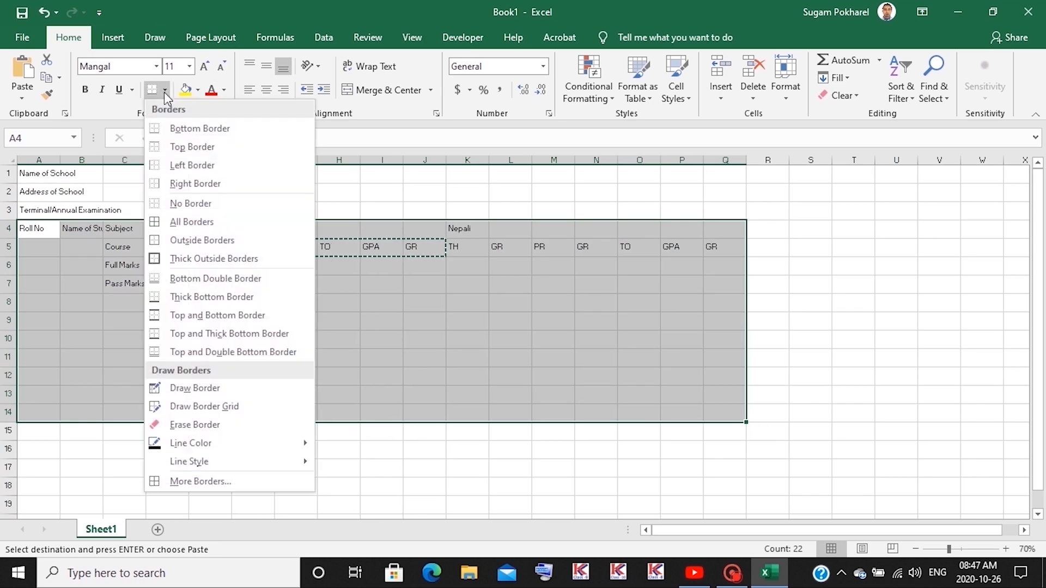
pyautogui.click(185, 222)
pyautogui.click(802, 304)
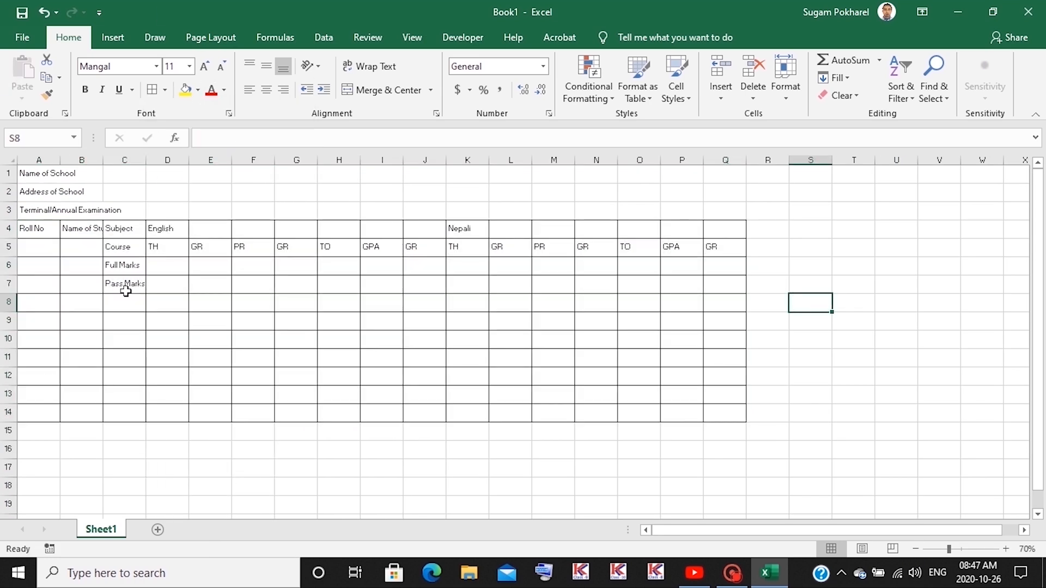
# - Merge and center the "English" heading across D4:J4 and the "Nepali" heading across K4:Q4
pyautogui.moveTo(171, 233); pyautogui.dragTo(702, 224)
pyautogui.click(381, 90)
pyautogui.click(518, 320)
pyautogui.doubleClick(723, 225)
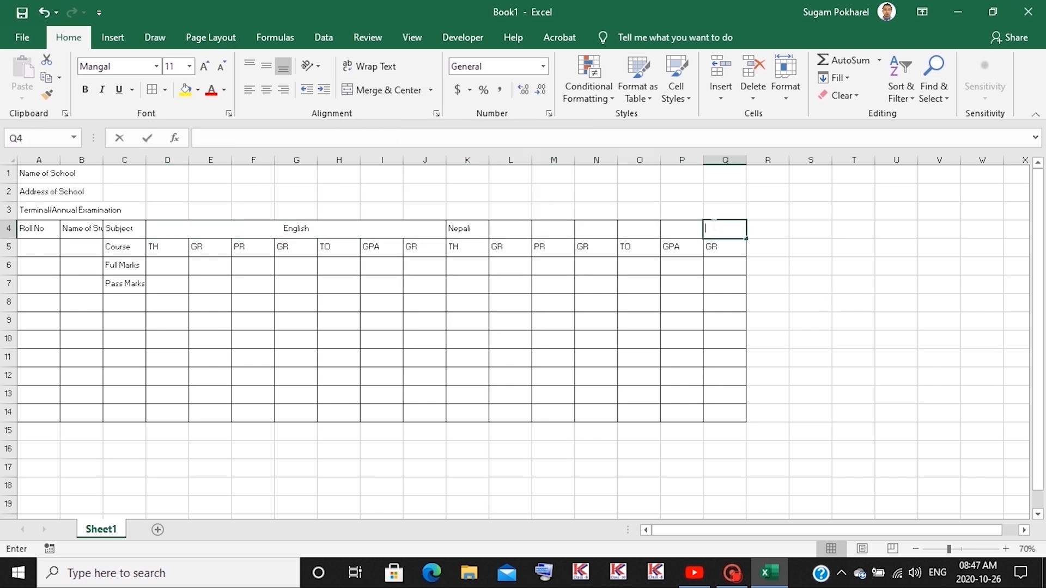
pyautogui.moveTo(463, 234); pyautogui.dragTo(714, 227)
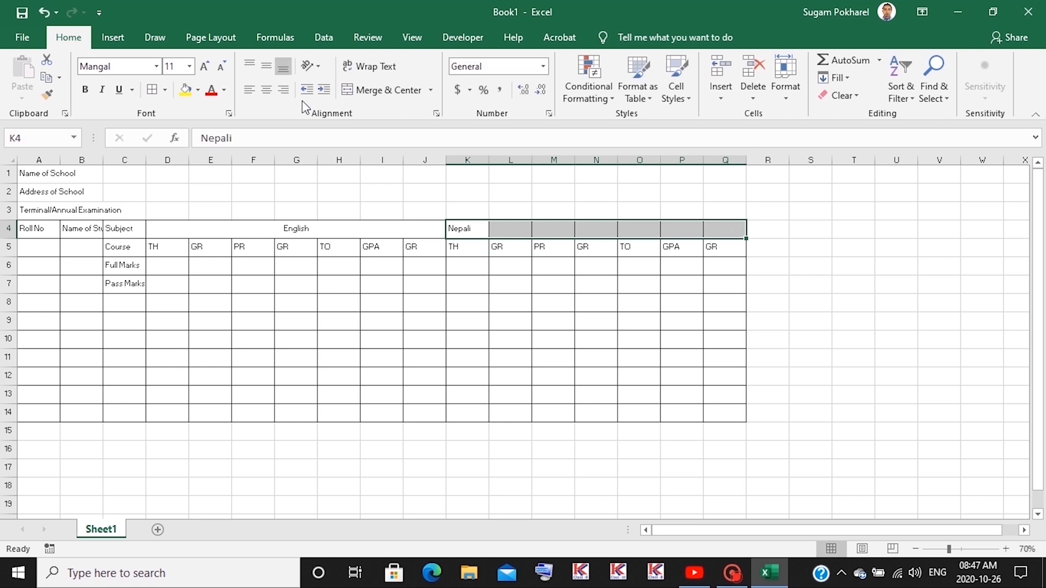
pyautogui.click(349, 91)
pyautogui.click(141, 304)
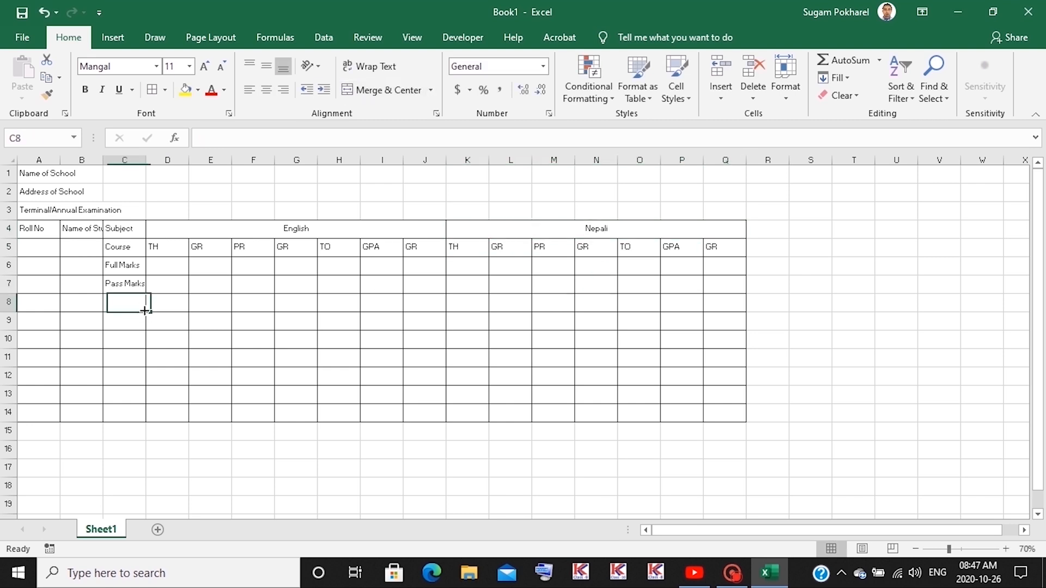
# - Widen columns B and C so the "Name of Students" and "Pass Marks" labels fit fully
pyautogui.click(95, 224)
pyautogui.moveTo(103, 161); pyautogui.dragTo(207, 161)
pyautogui.click(294, 267)
pyautogui.click(450, 331)
pyautogui.click(372, 322)
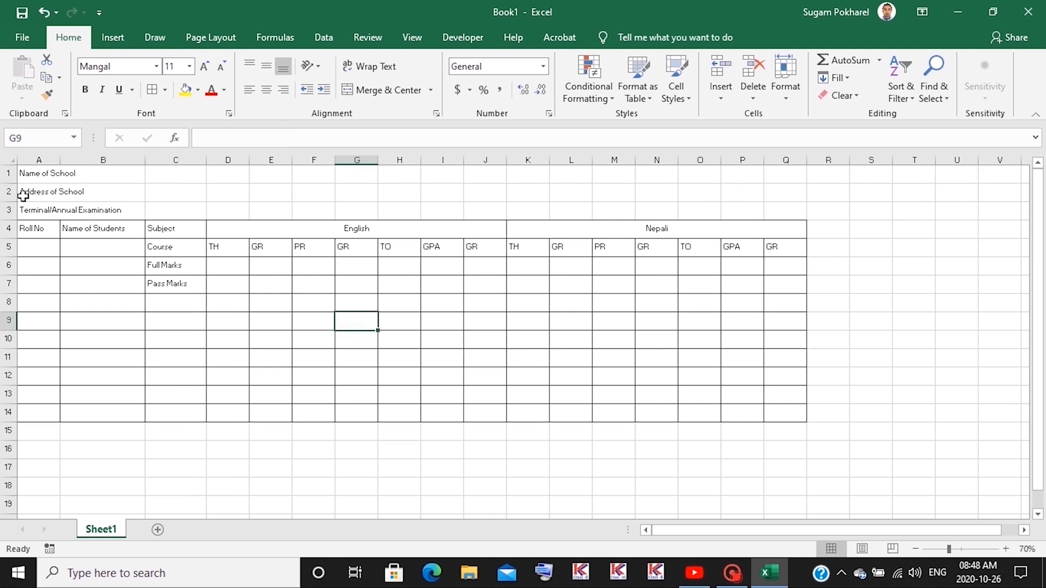
# - Merge and center each of the three title rows across columns A to Q, from A1 to A3
pyautogui.moveTo(30, 176); pyautogui.dragTo(795, 164)
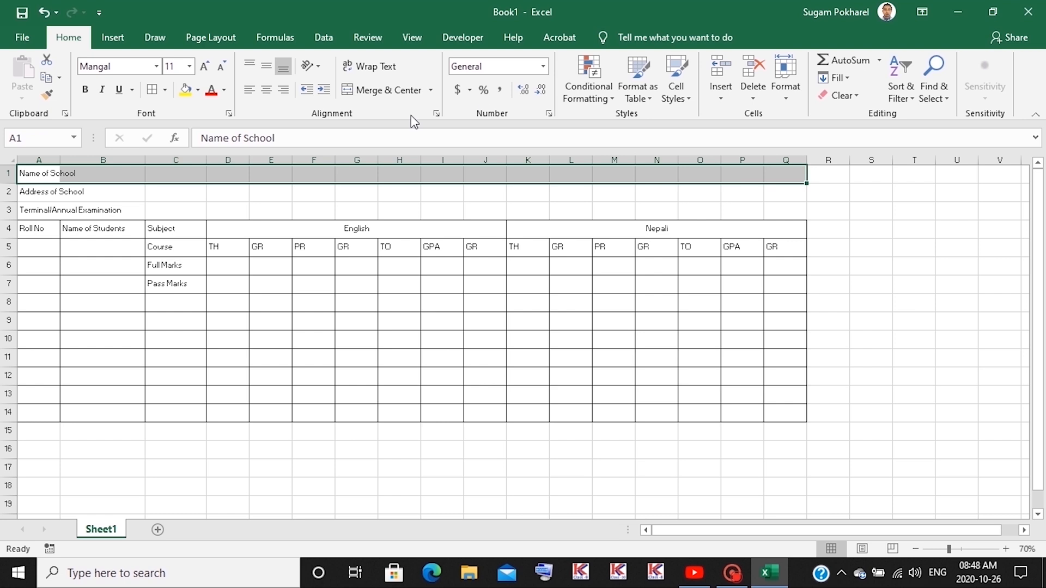
pyautogui.click(352, 91)
pyautogui.moveTo(33, 192); pyautogui.dragTo(744, 188)
pyautogui.click(352, 90)
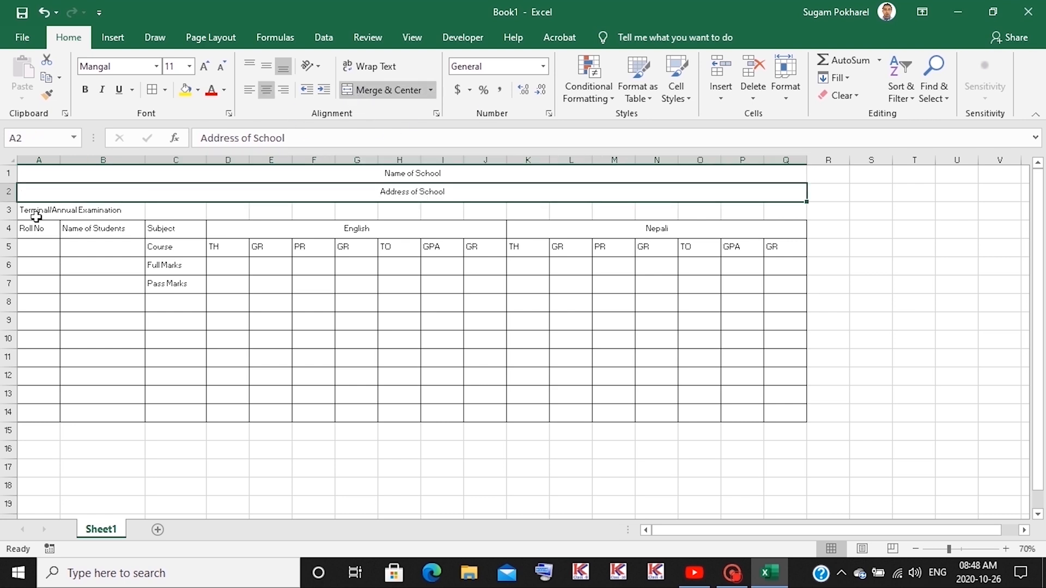
pyautogui.moveTo(36, 217); pyautogui.dragTo(787, 210)
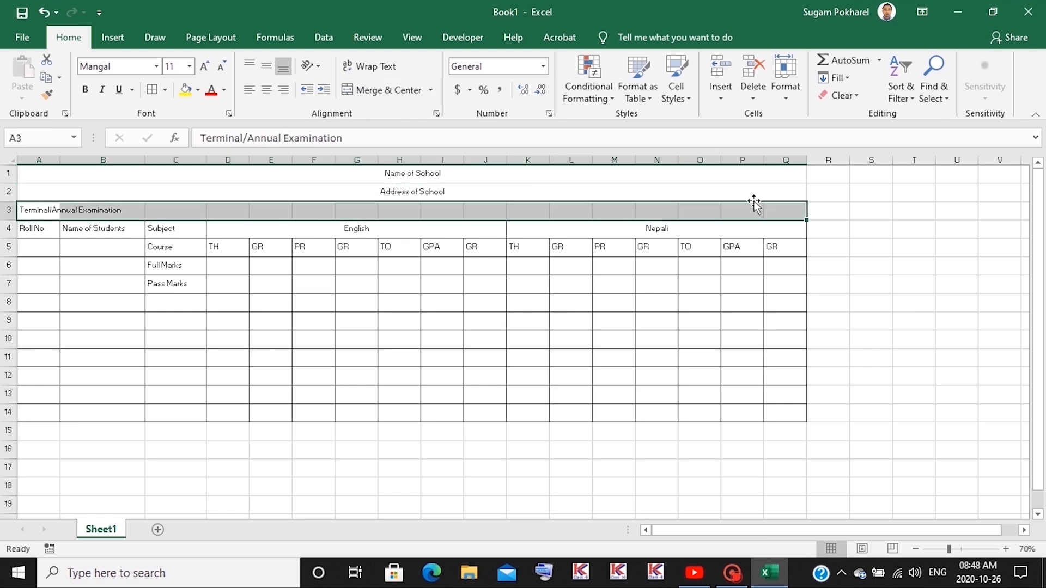
pyautogui.click(376, 90)
pyautogui.click(472, 342)
# - Make the school name, school address and examination title lines in rows 1 to 3 bold
pyautogui.click(405, 177)
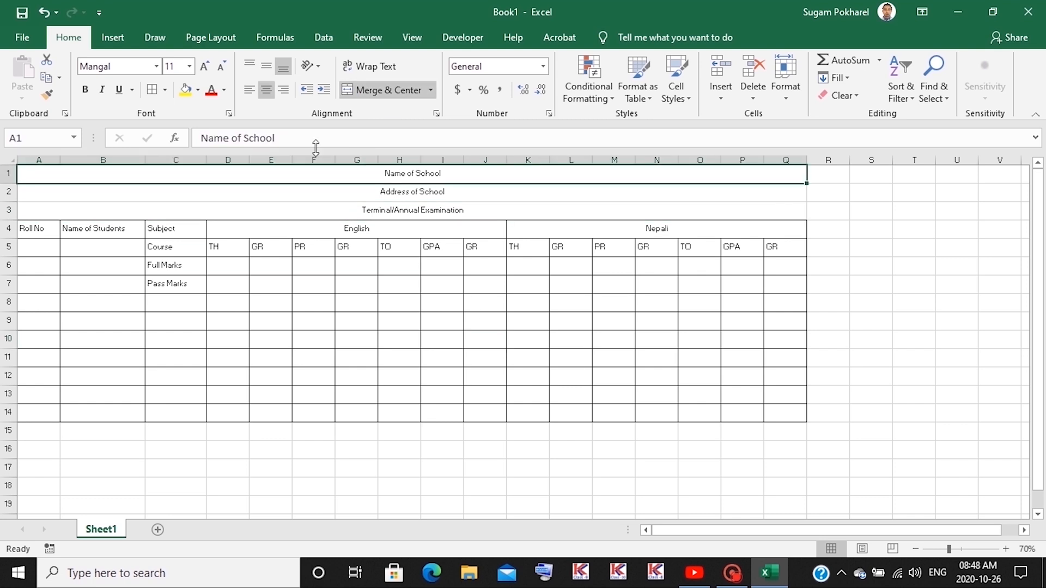
pyautogui.click(86, 93)
pyautogui.click(493, 196)
pyautogui.click(85, 93)
pyautogui.click(459, 210)
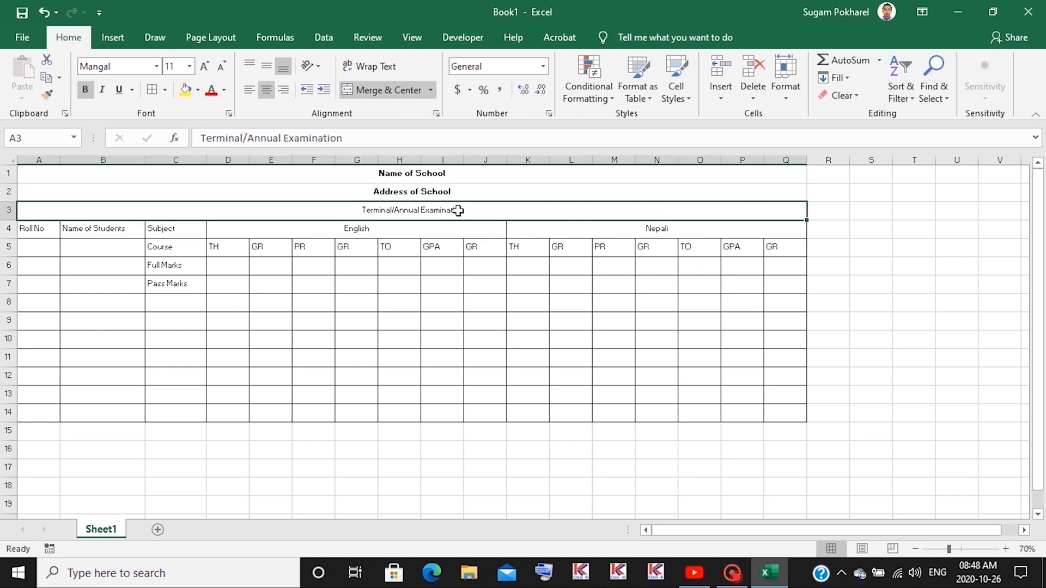
pyautogui.click(84, 91)
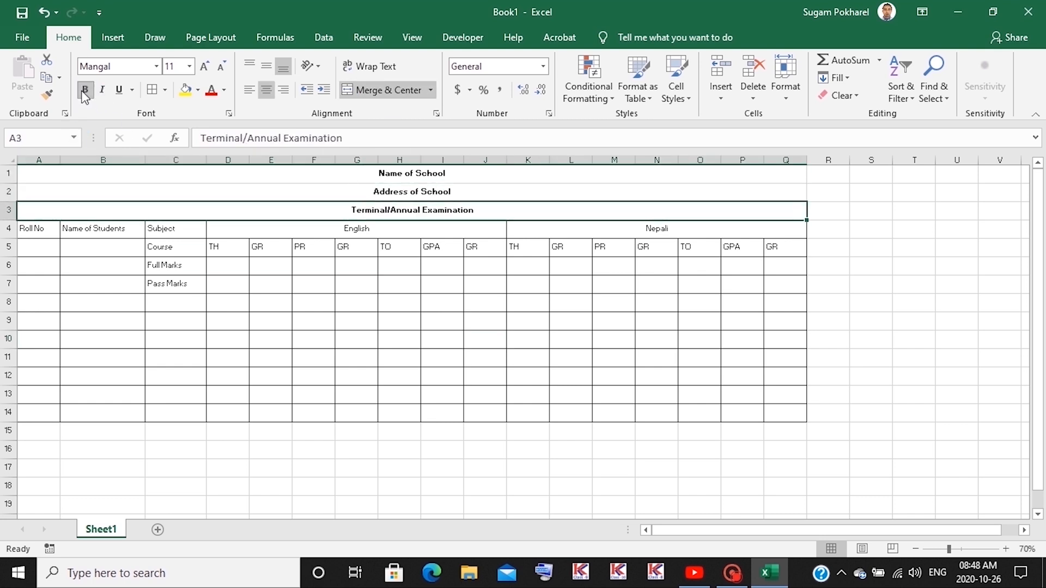
# - Format the "Name of School" title in A1 with the Bahnschrift SemiBold font at size 72
pyautogui.click(425, 178)
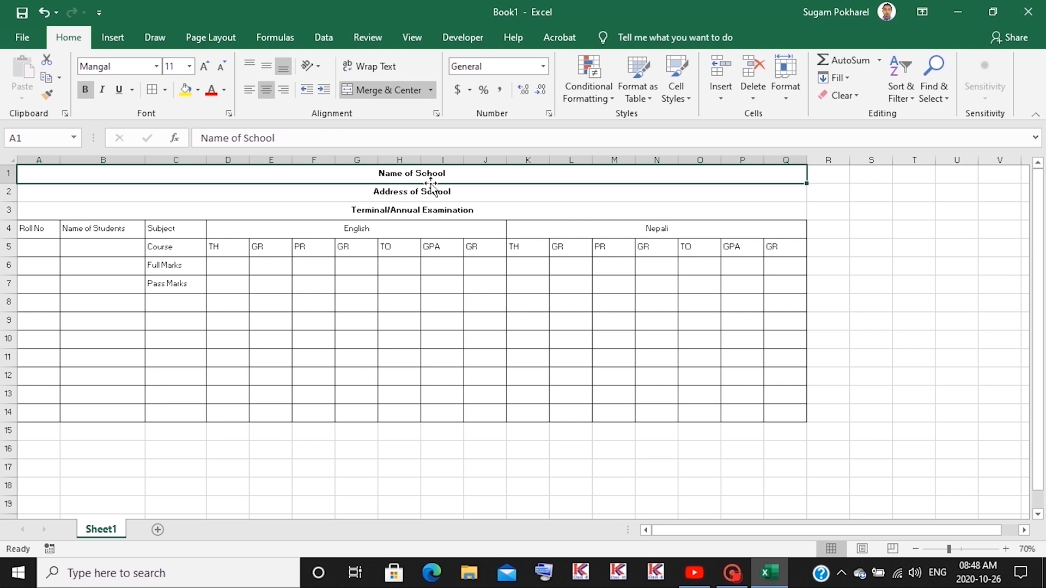
pyautogui.click(156, 65)
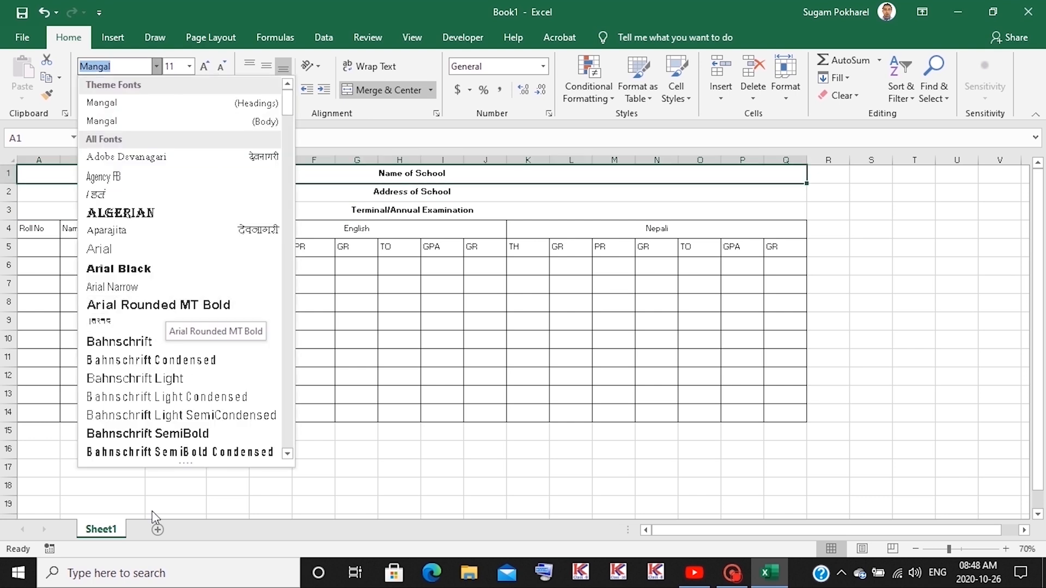
pyautogui.click(146, 434)
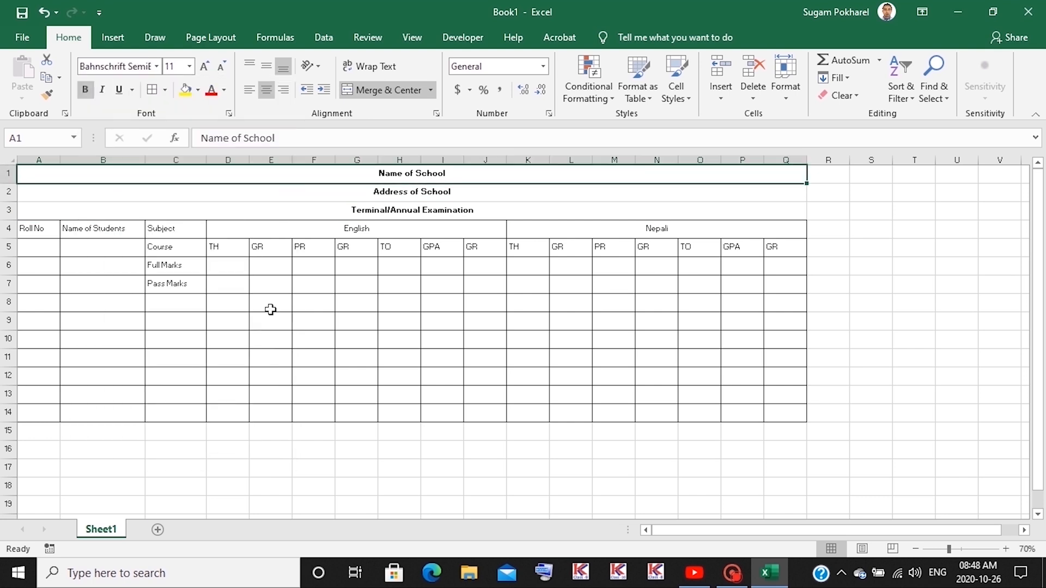
pyautogui.click(205, 66)
pyautogui.click(204, 66)
pyautogui.click(205, 66)
pyautogui.click(204, 66)
pyautogui.click(204, 65)
pyautogui.click(205, 66)
pyautogui.click(204, 66)
pyautogui.click(205, 66)
pyautogui.click(204, 66)
pyautogui.click(205, 66)
pyautogui.click(204, 66)
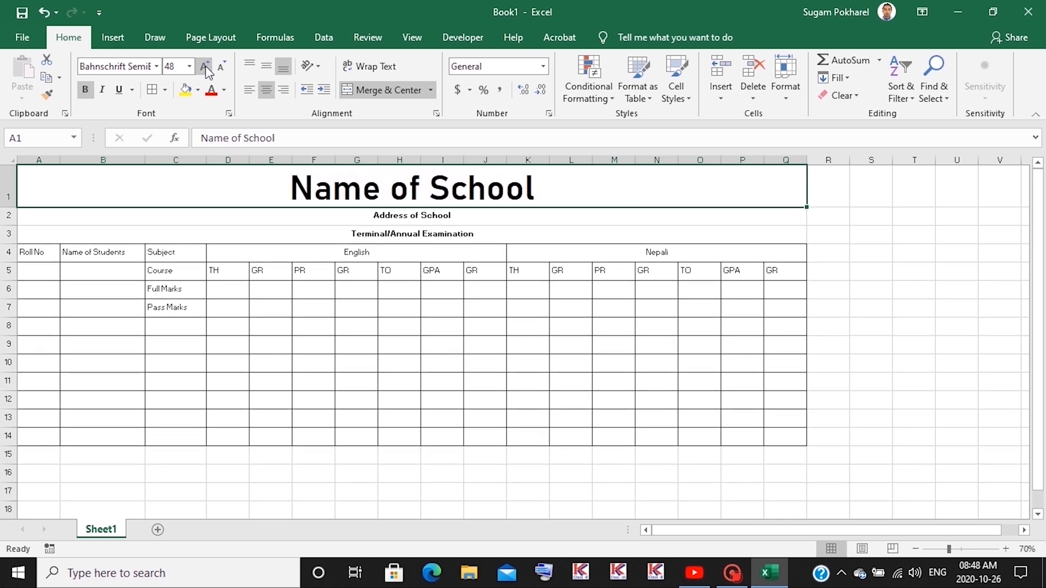
pyautogui.click(205, 66)
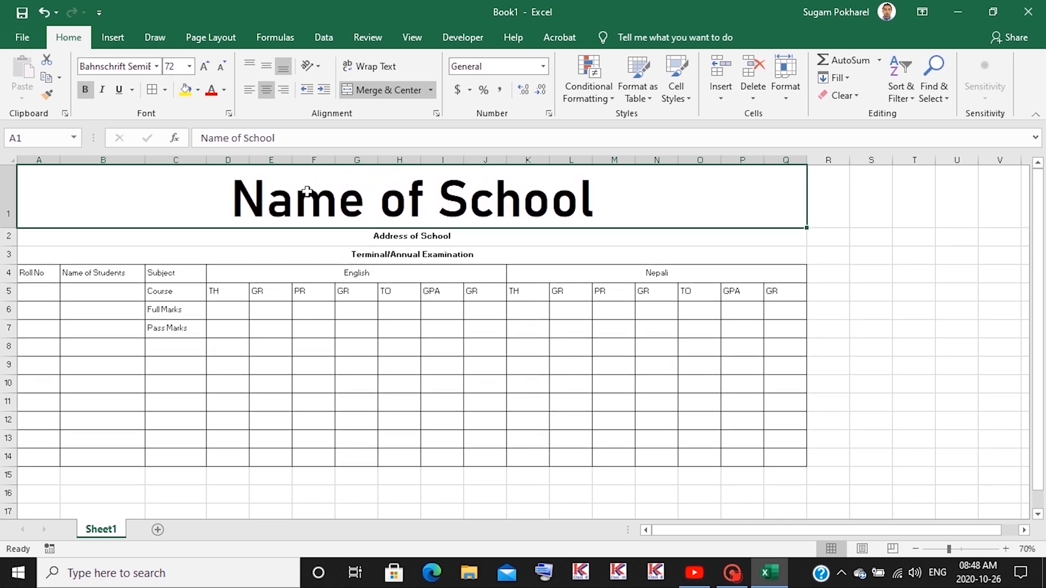
# - Change the "Name of School" title to the Bahnschrift SemiCondensed font and reduce it to size 36
pyautogui.click(156, 66)
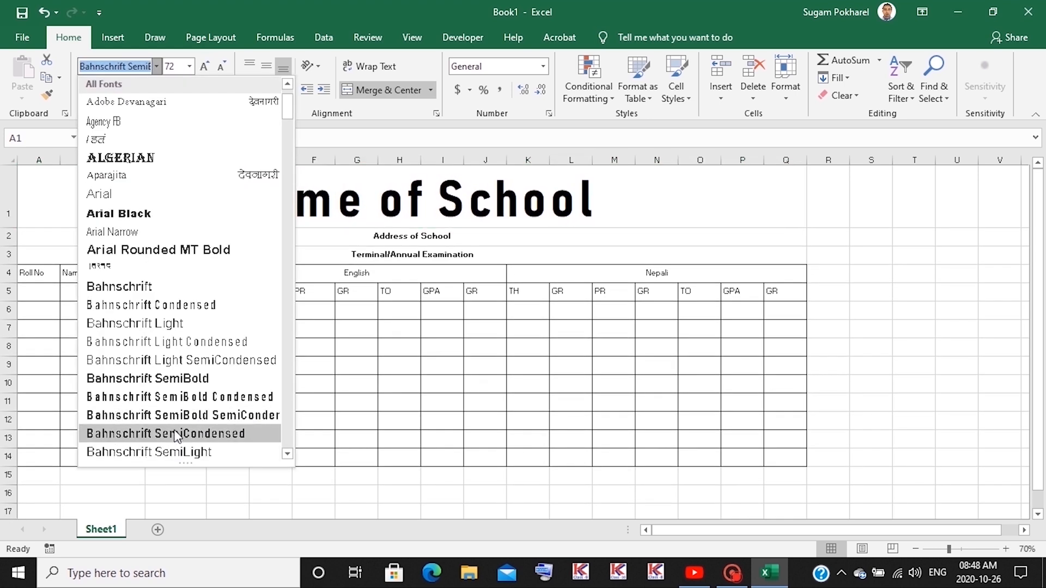
pyautogui.click(175, 434)
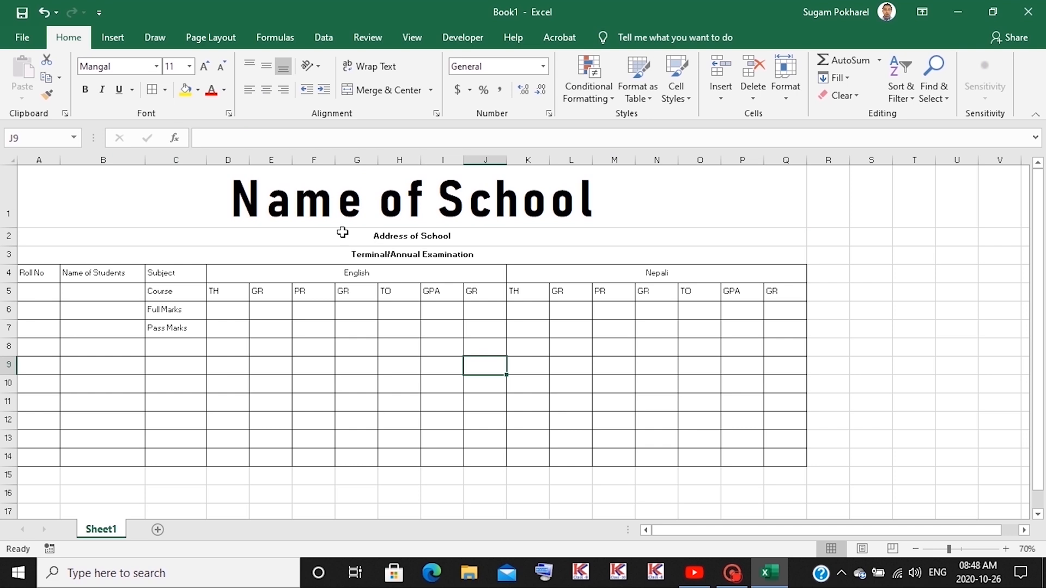
pyautogui.click(330, 208)
pyautogui.click(221, 66)
pyautogui.click(222, 66)
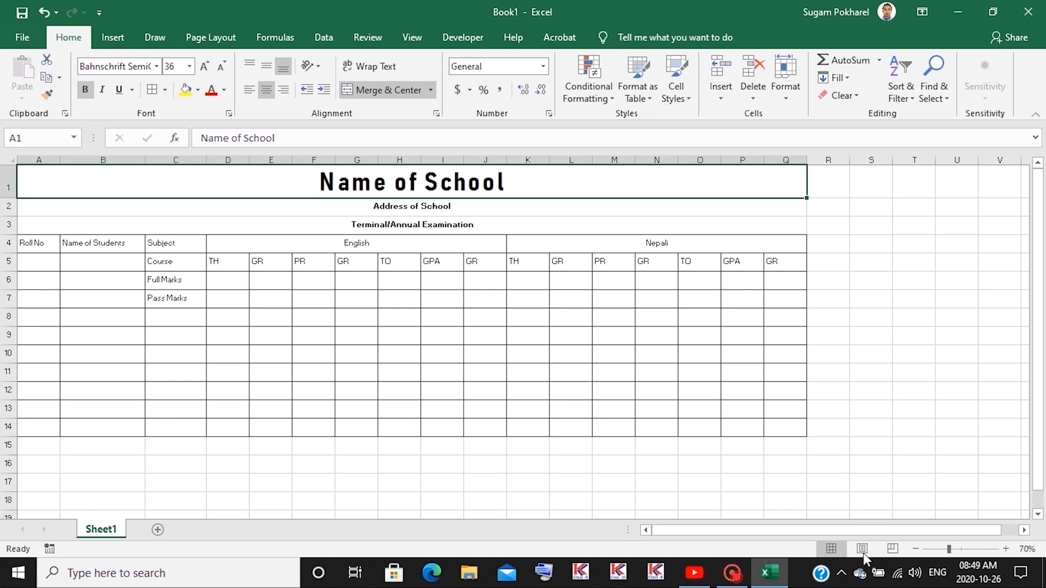
# - Format the "Address of School" line in A2 with the Times New Roman font at size 18
pyautogui.click(913, 546)
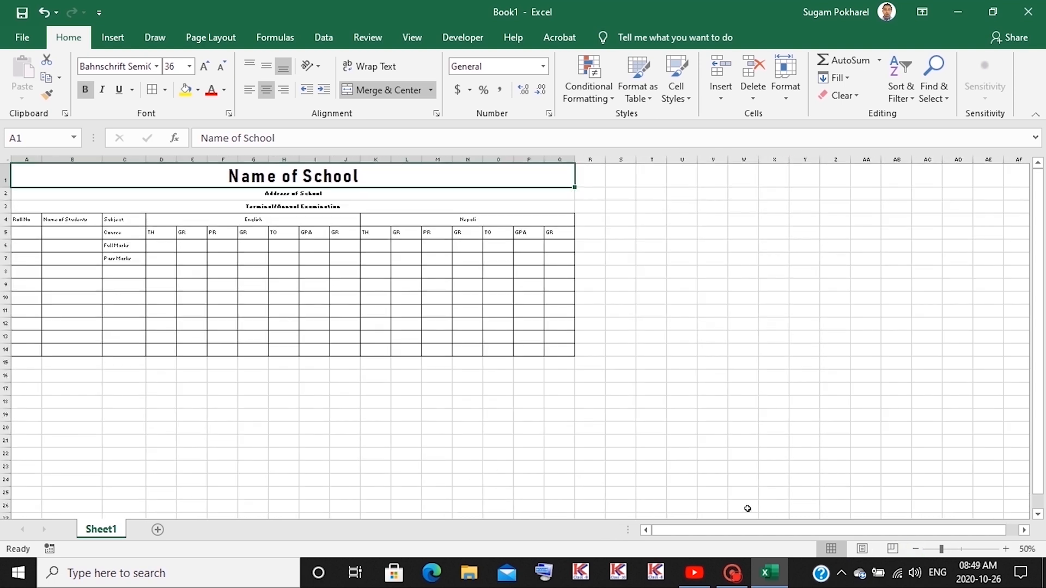
pyautogui.click(1006, 549)
pyautogui.click(1006, 549)
pyautogui.click(1006, 549)
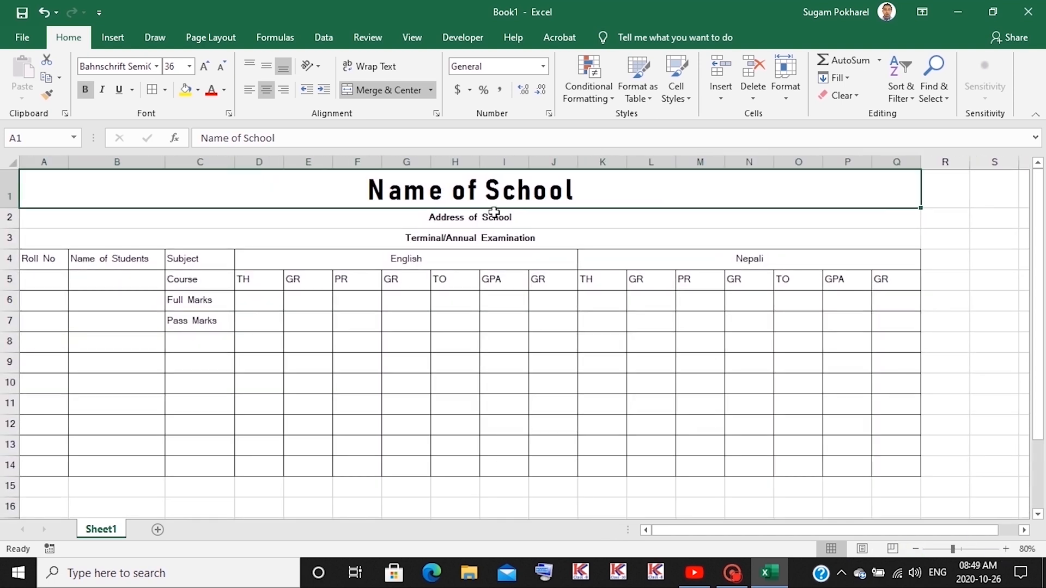
pyautogui.click(498, 218)
pyautogui.click(1005, 549)
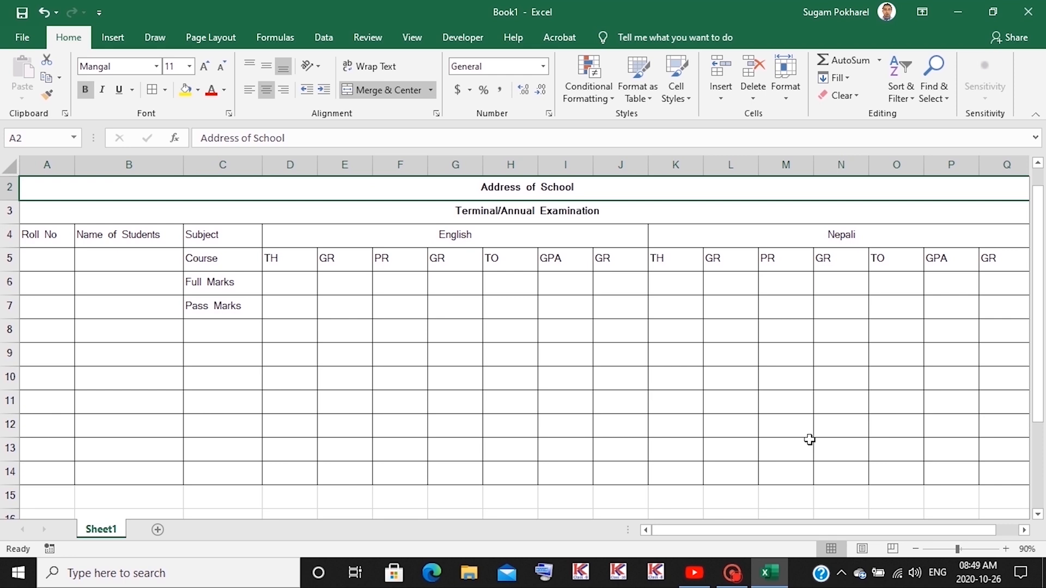
pyautogui.scroll(-1, 809, 439)
pyautogui.click(916, 549)
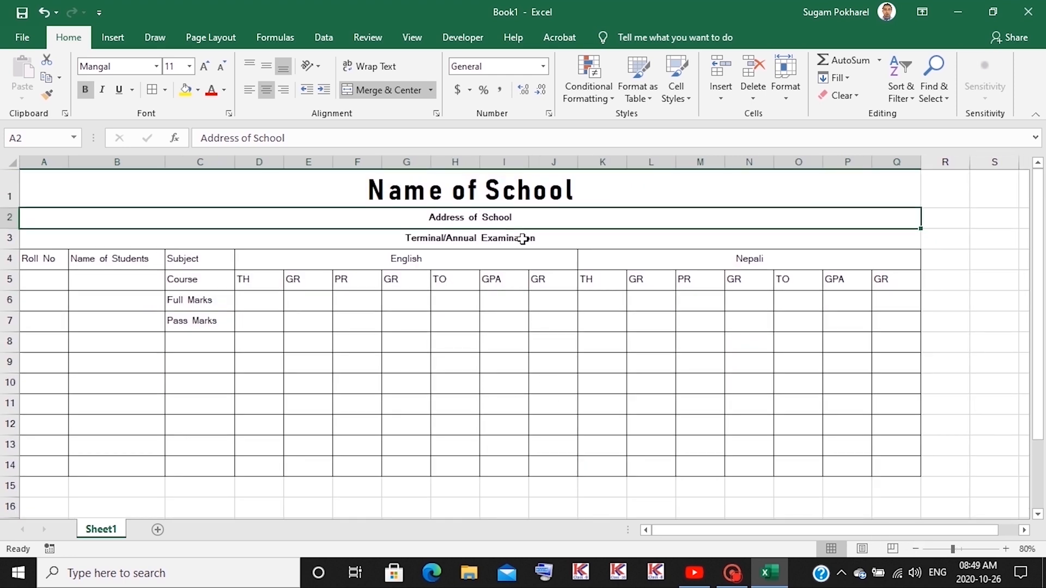
pyautogui.click(221, 66)
pyautogui.click(109, 66)
pyautogui.write('Times New Roman')
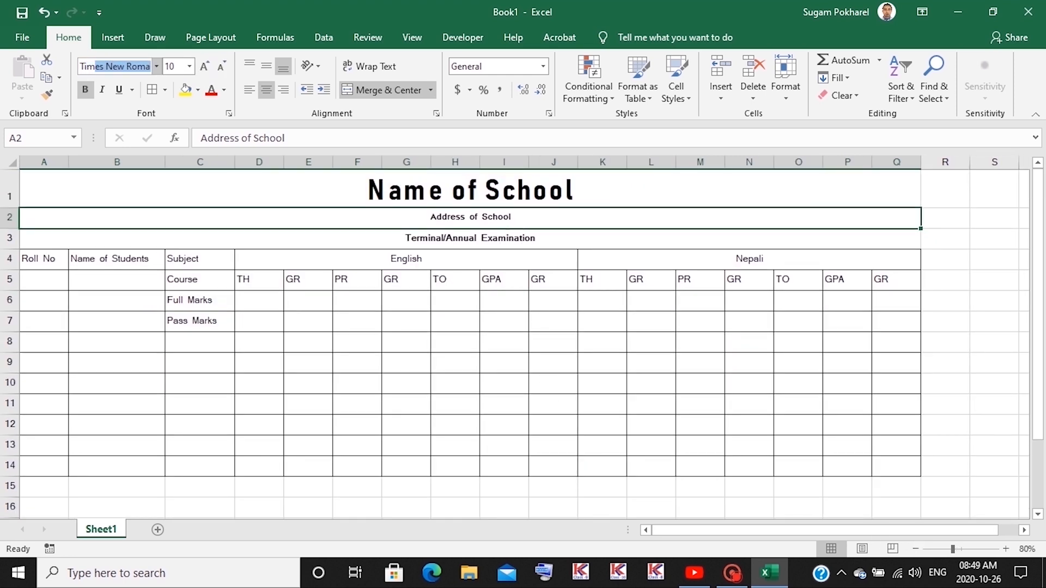
pyautogui.press('Return')
pyautogui.click(204, 65)
pyautogui.click(204, 66)
pyautogui.click(204, 66)
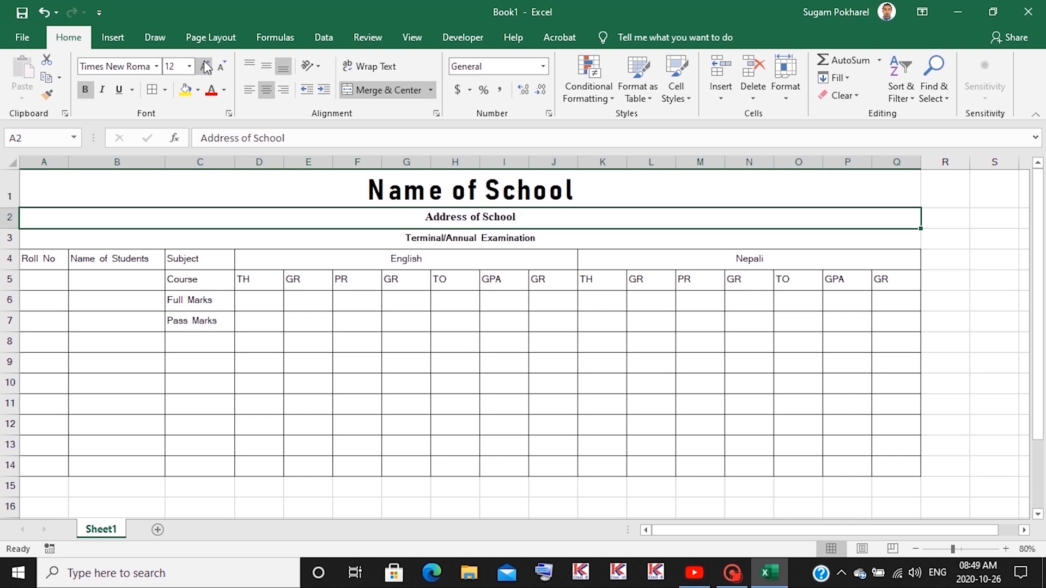
pyautogui.click(204, 66)
pyautogui.click(204, 65)
# - Increase the "Terminal/Annual Examination" line in A3 to font size 12
pyautogui.click(530, 240)
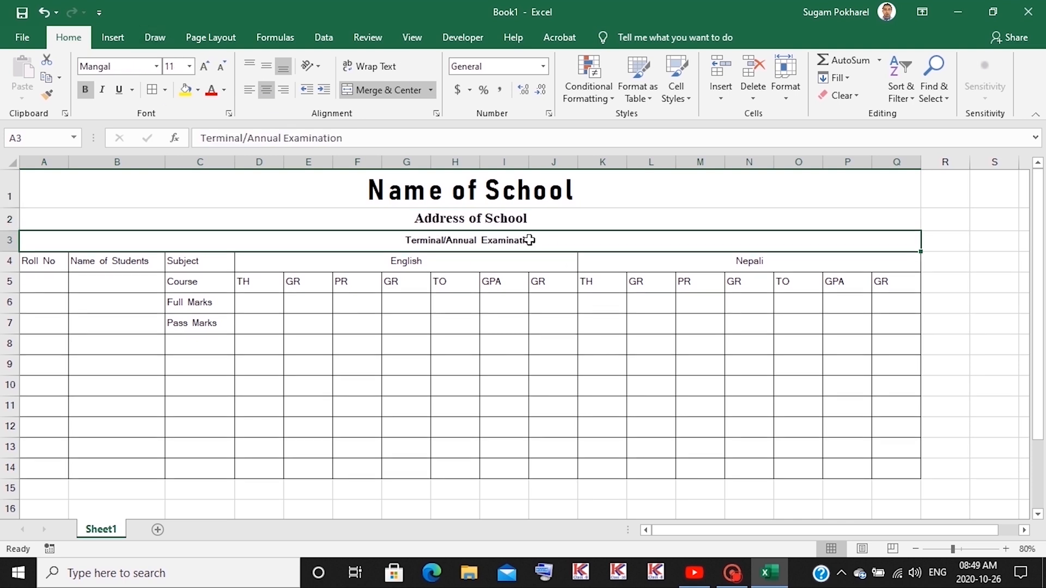
pyautogui.click(205, 66)
pyautogui.click(490, 346)
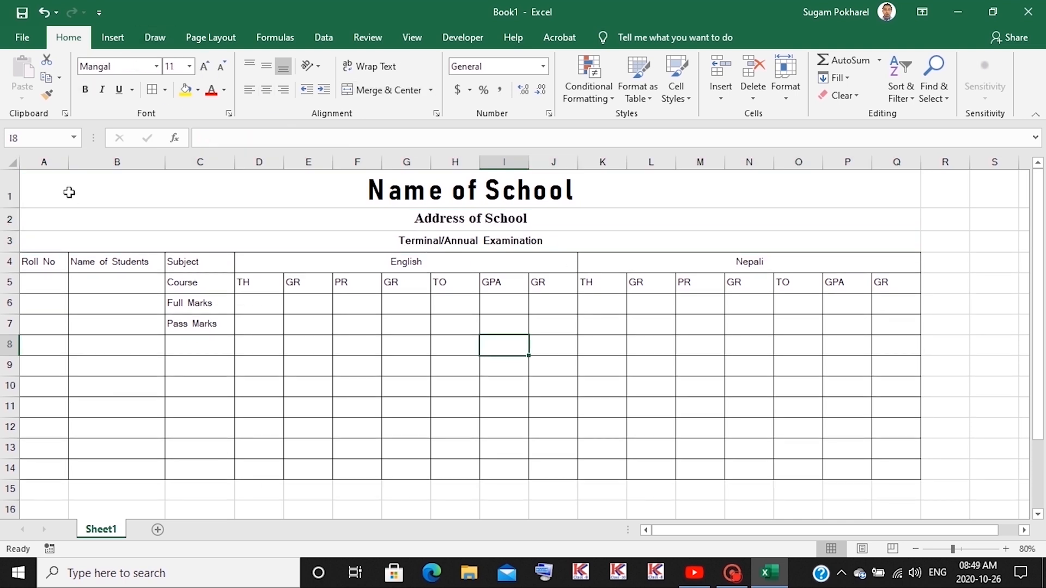
# - Fill the three title rows A1:Q3 with the standard Blue color
pyautogui.moveTo(70, 194)
pyautogui.mouseDown()
pyautogui.moveTo(374, 187)
pyautogui.moveTo(858, 219)
pyautogui.moveTo(908, 237)
pyautogui.mouseUp()
pyautogui.click(197, 91)
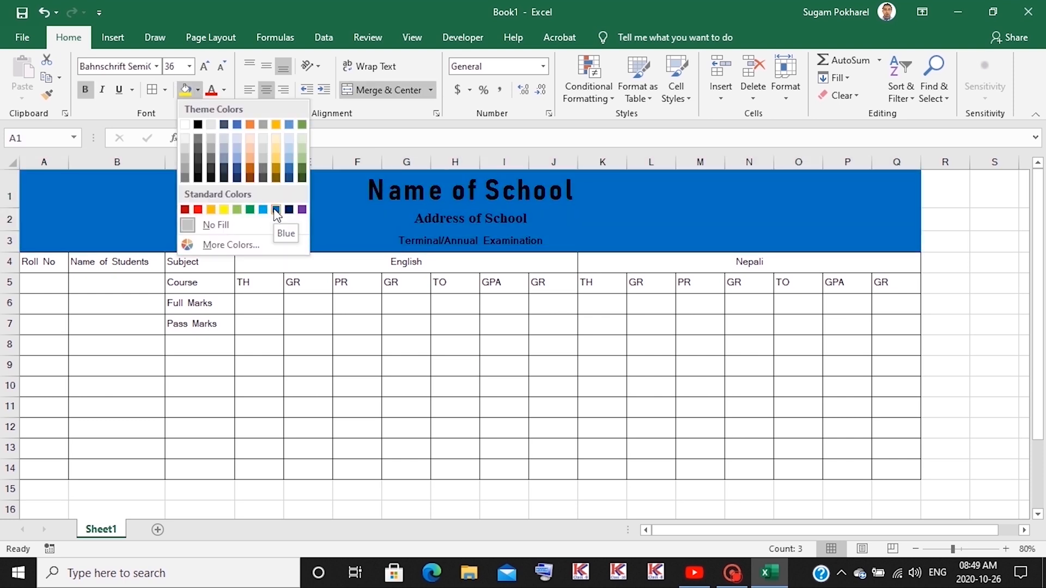
pyautogui.click(276, 209)
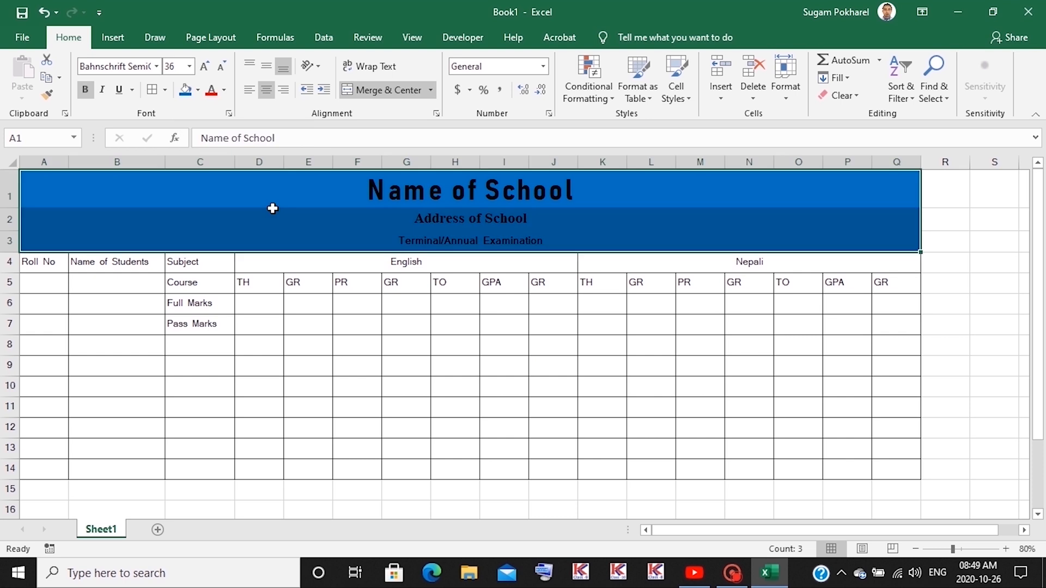
# - Set the font color of the school name in A1 and the school address in A2 to white
pyautogui.click(465, 195)
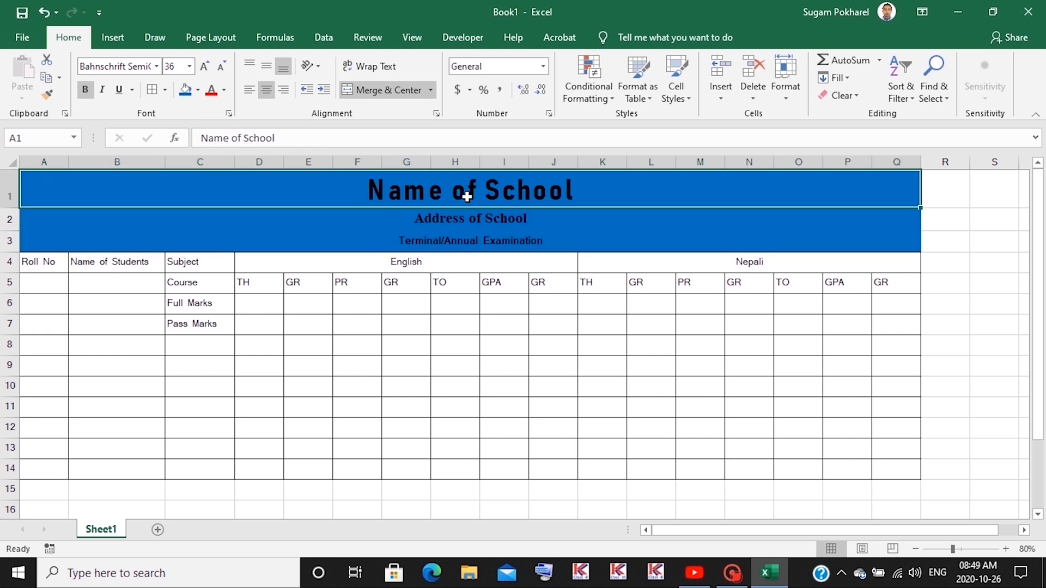
pyautogui.click(224, 90)
pyautogui.click(210, 143)
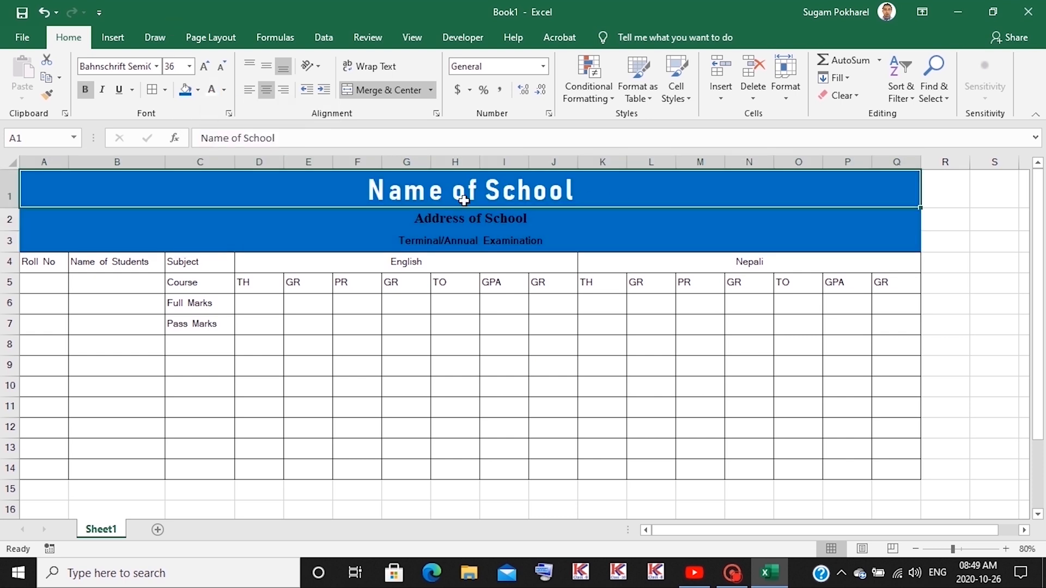
pyautogui.click(490, 218)
pyautogui.moveTo(409, 218); pyautogui.dragTo(467, 213)
pyautogui.click(213, 91)
# - Set the font color of the "Terminal/Annual Examination" line in A3 to red
pyautogui.click(451, 240)
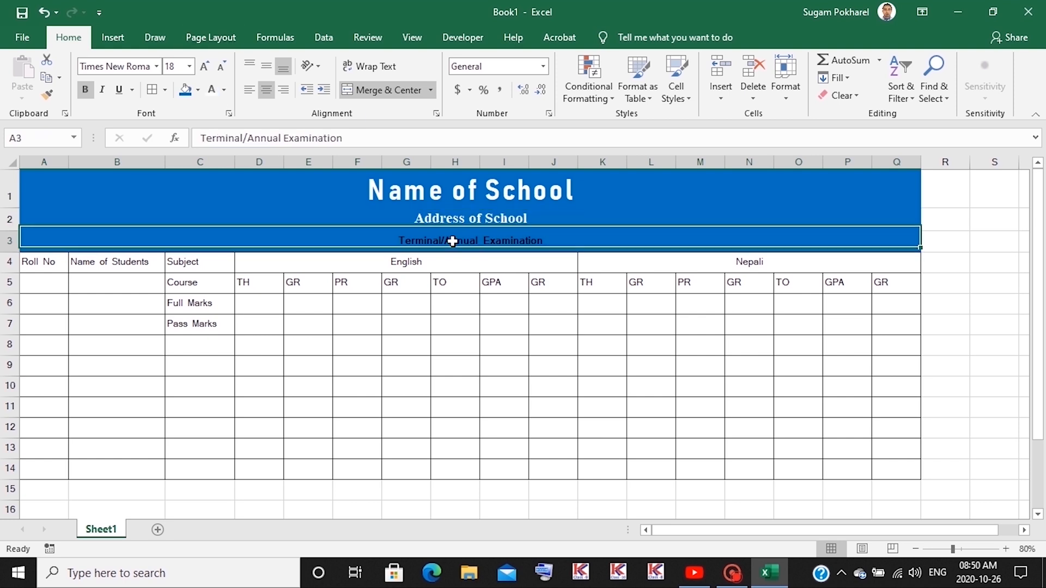
pyautogui.click(213, 91)
pyautogui.click(224, 90)
pyautogui.click(224, 228)
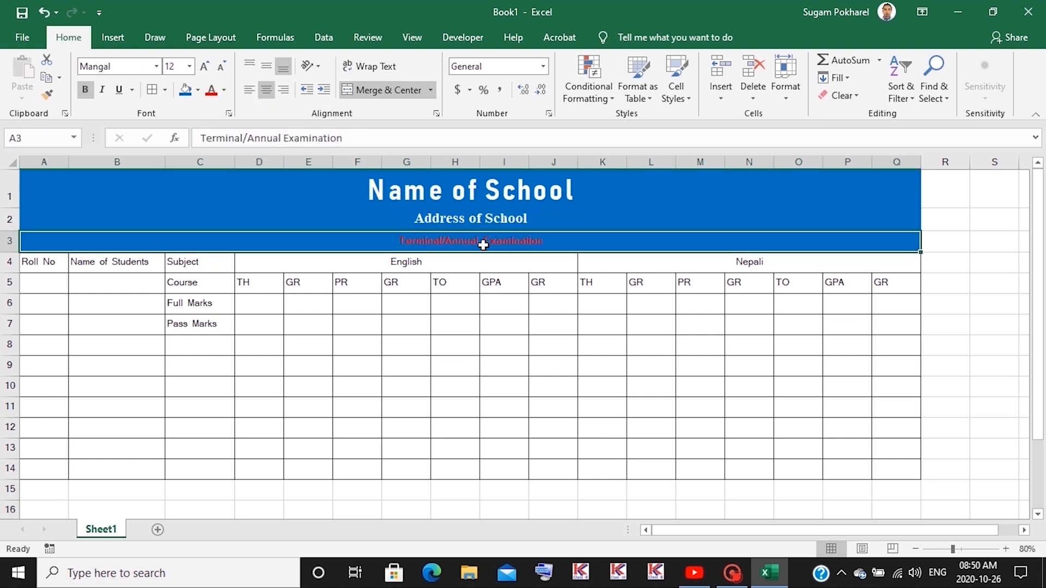
pyautogui.click(480, 219)
pyautogui.click(600, 325)
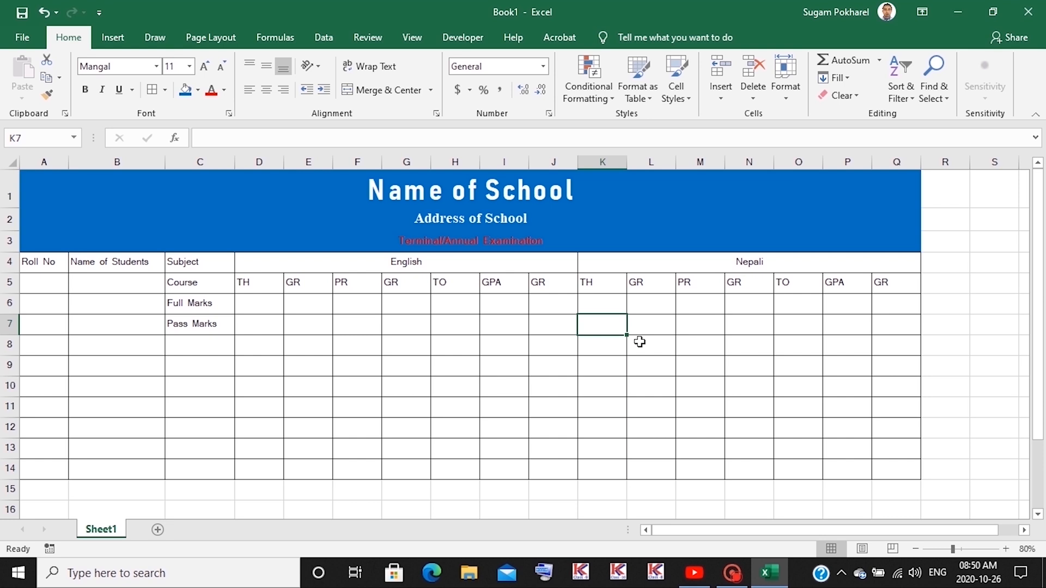
pyautogui.click(447, 384)
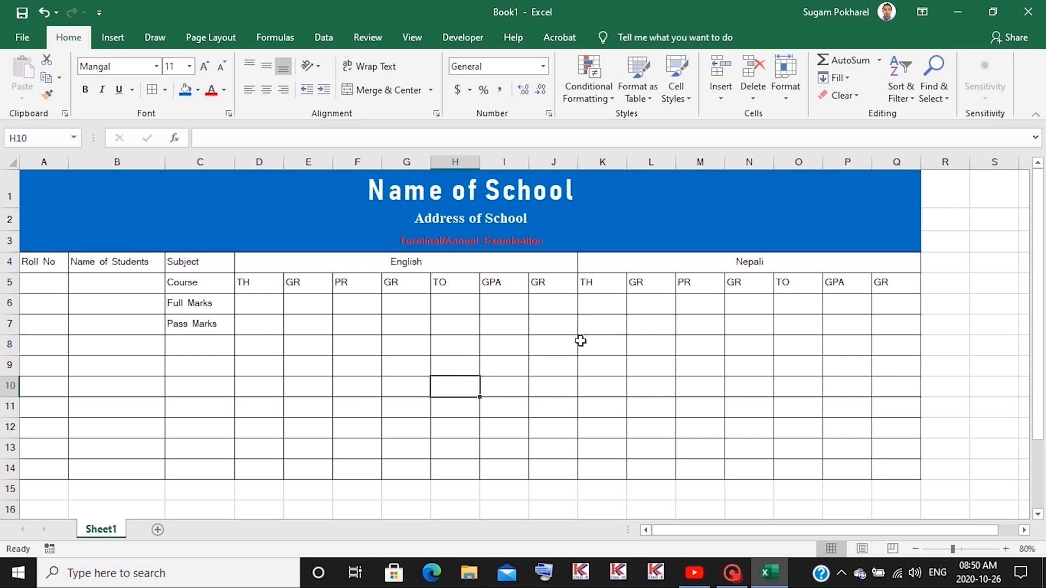
# - Merge the blank cells A5:A7 under Roll No and B5:B7 under Name of Students into one cell each
pyautogui.click(37, 259)
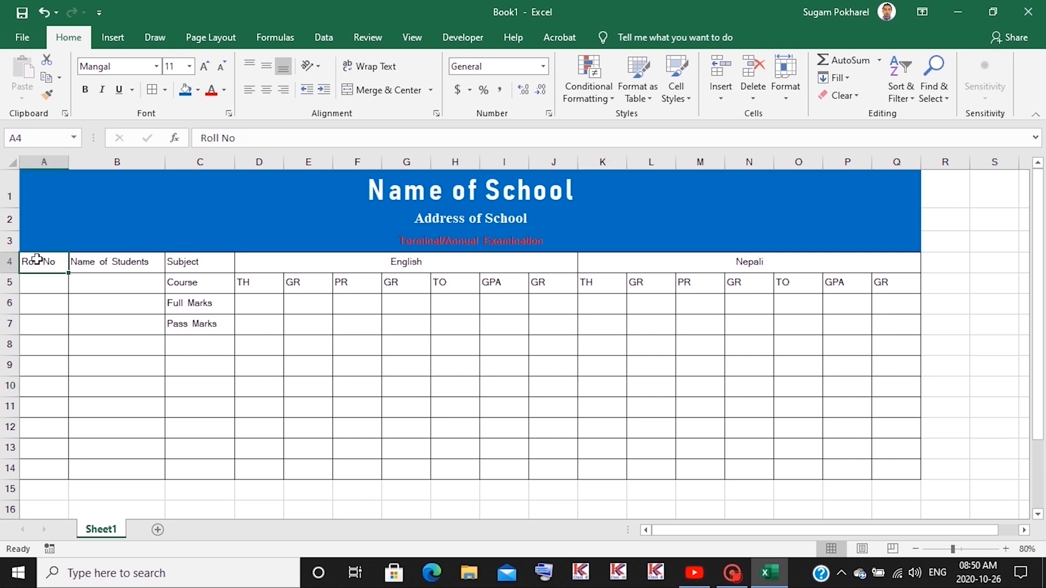
pyautogui.click(36, 279)
pyautogui.moveTo(37, 278); pyautogui.dragTo(59, 322)
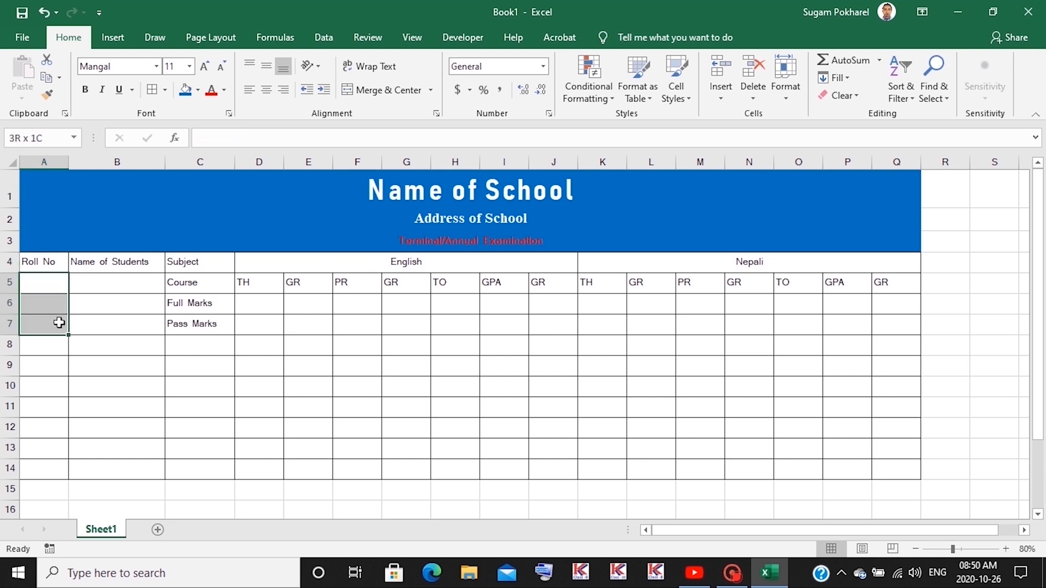
pyautogui.click(382, 90)
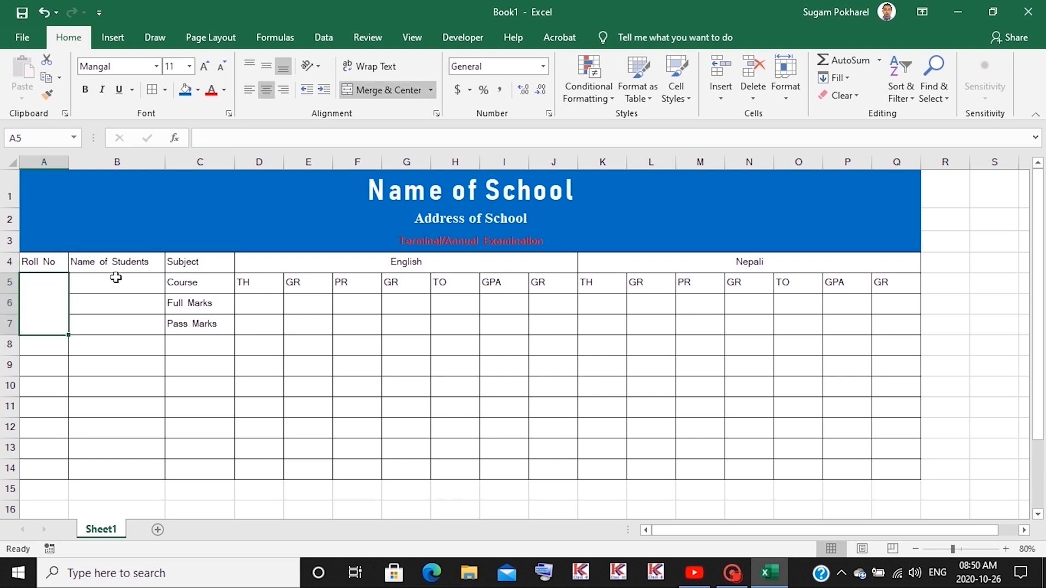
pyautogui.moveTo(114, 290); pyautogui.dragTo(137, 324)
pyautogui.click(382, 91)
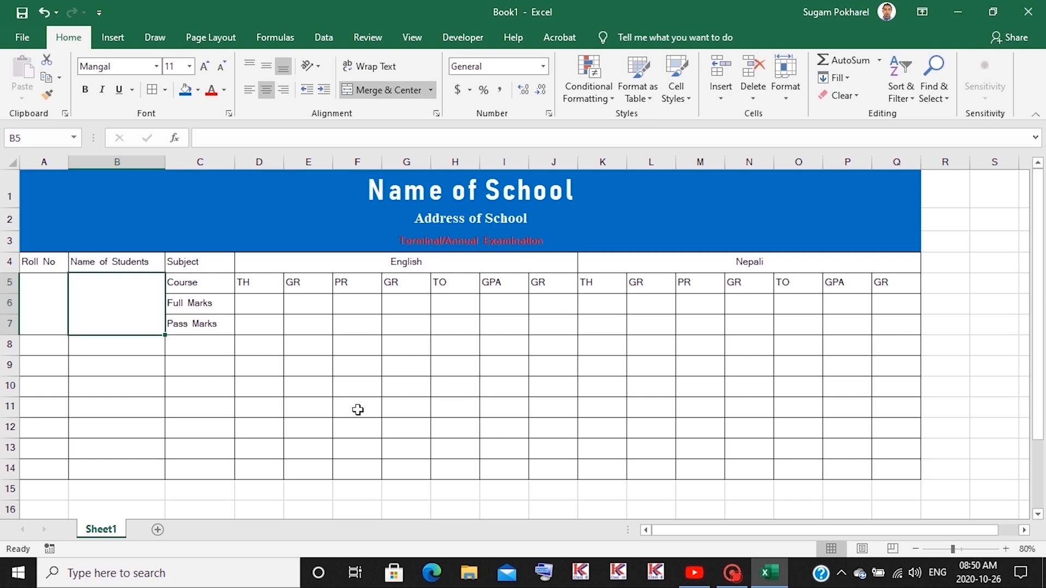
# - Number the students 1 to 7 as a filled series in A8:A14 and center the roll numbers
pyautogui.write('1')
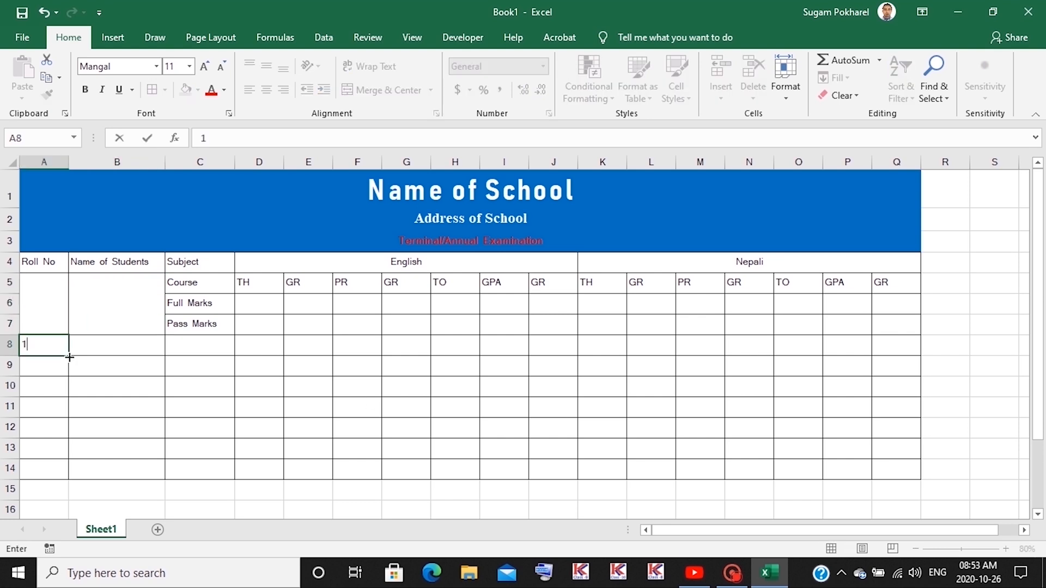
pyautogui.click(70, 357)
pyautogui.moveTo(69, 357); pyautogui.dragTo(76, 483)
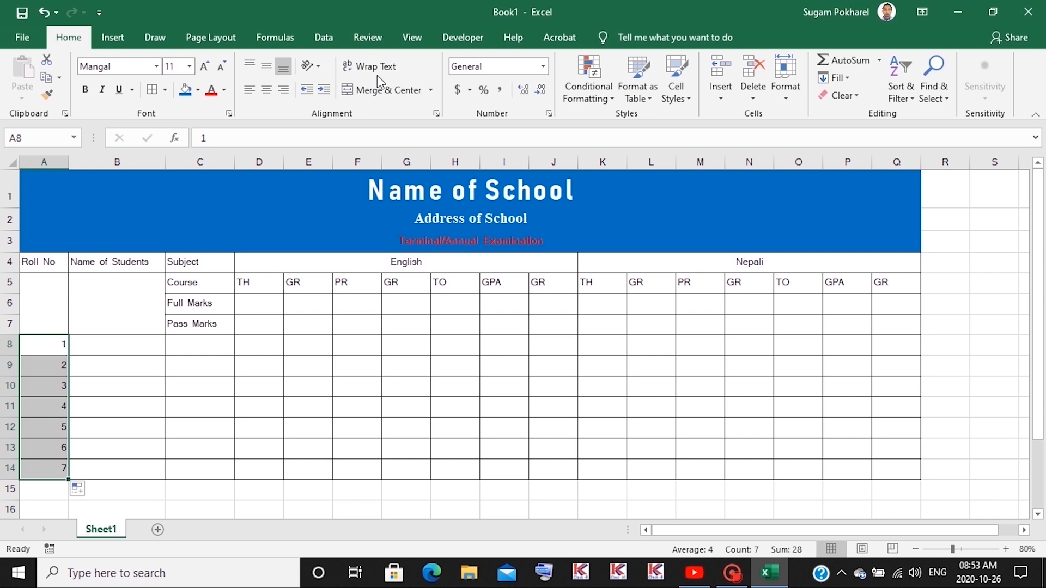
pyautogui.click(266, 90)
pyautogui.click(281, 327)
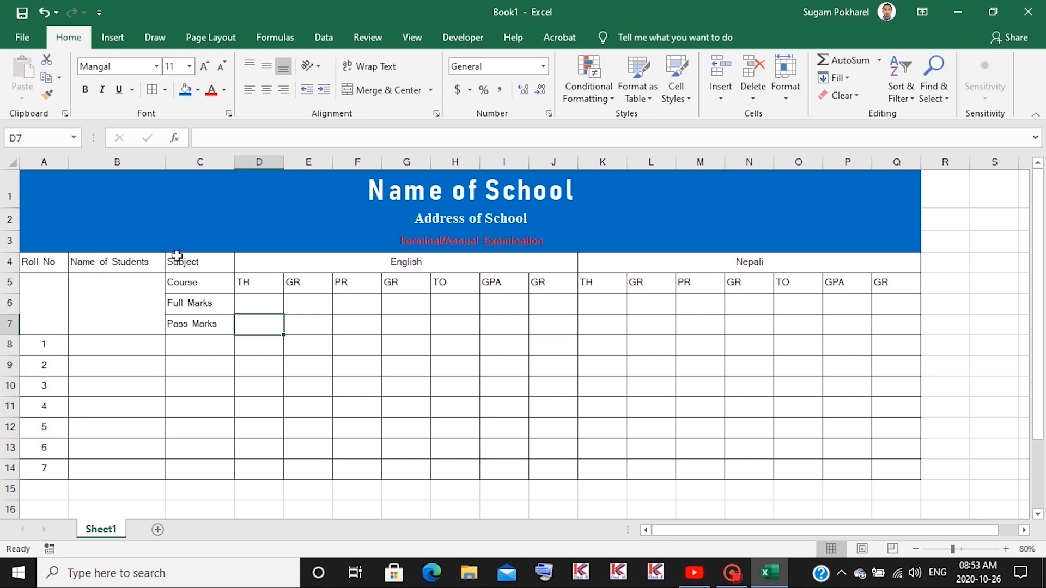
# - Enter the placeholder student names ABC, DEF and GHI in capitals in B8:B10
pyautogui.click(152, 342)
pyautogui.write('abc')
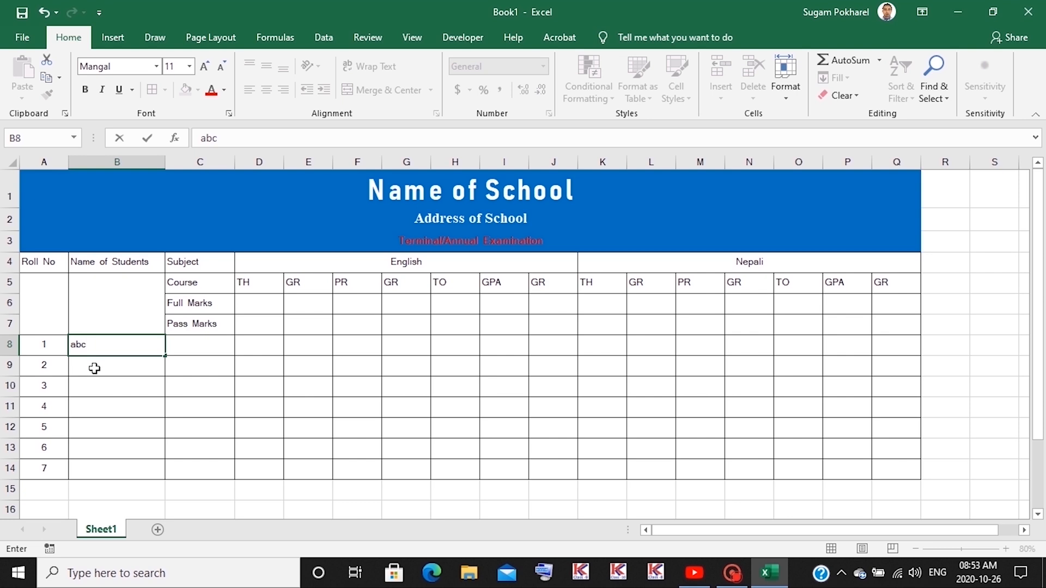
pyautogui.press('Return')
pyautogui.click(98, 345)
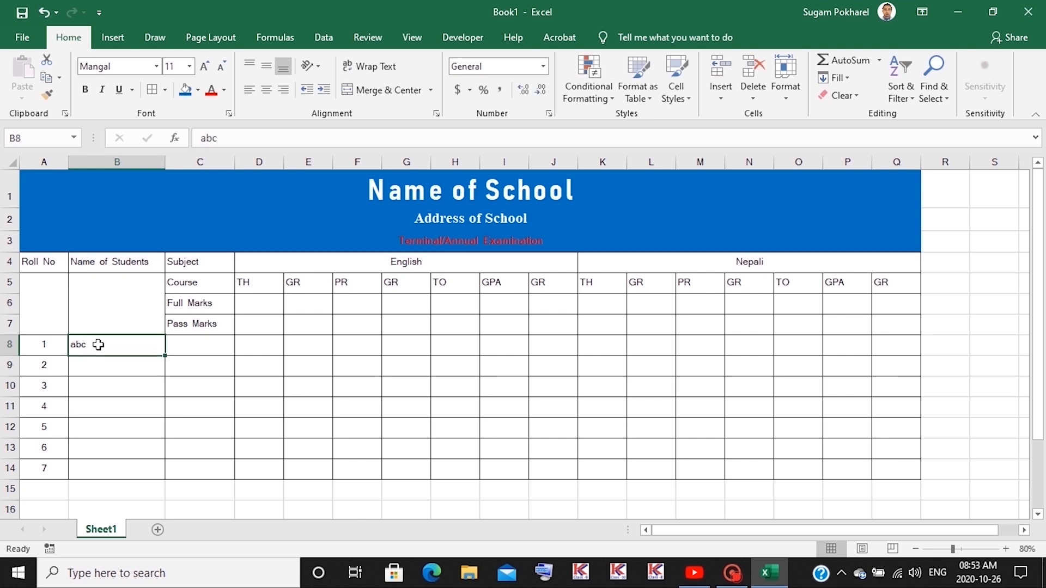
pyautogui.write('ABC')
pyautogui.press('Return')
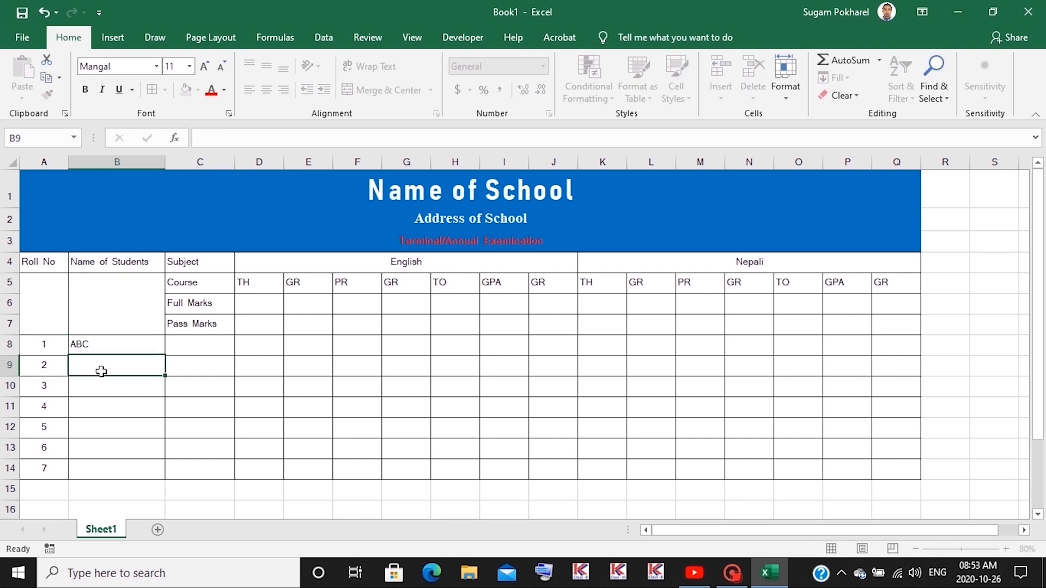
pyautogui.write('DEF')
pyautogui.press('Return')
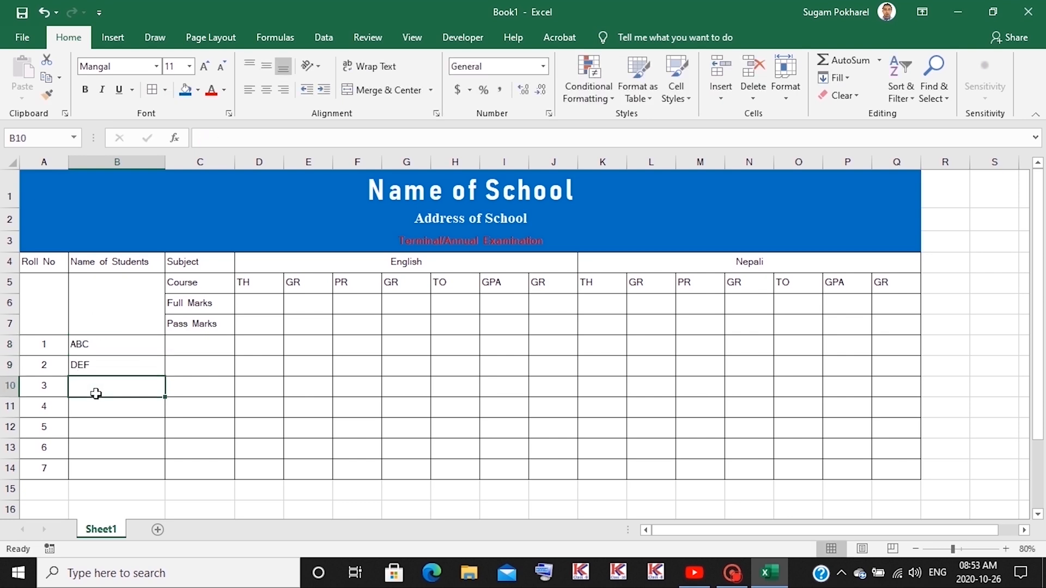
pyautogui.write('GHI')
pyautogui.press('Return')
# - Enter the placeholder student names JKL, MNO, PQR and STU in B11:B14
pyautogui.write('J')
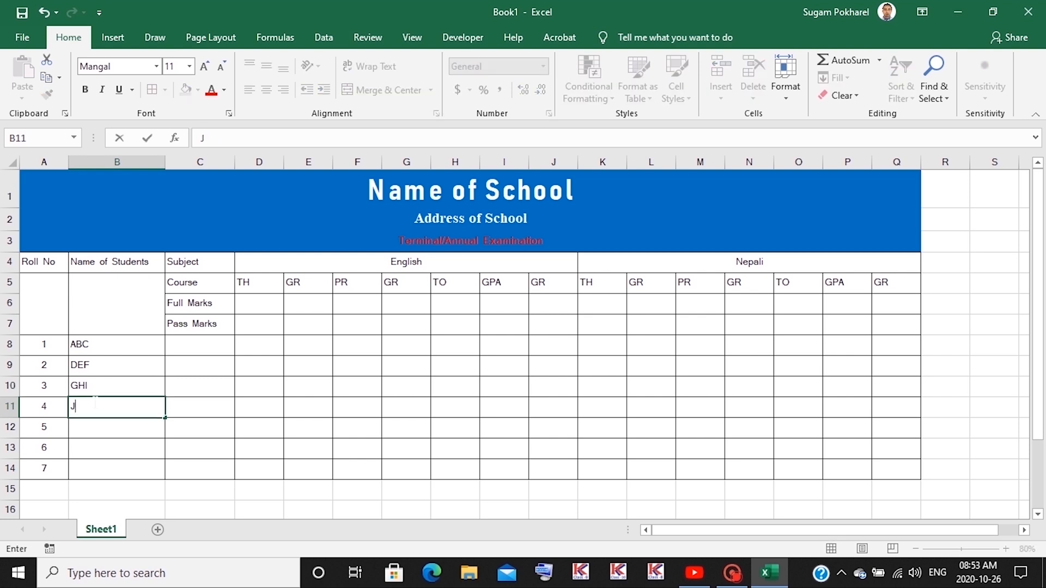
pyautogui.write('KL')
pyautogui.press('Return')
pyautogui.write('MNO')
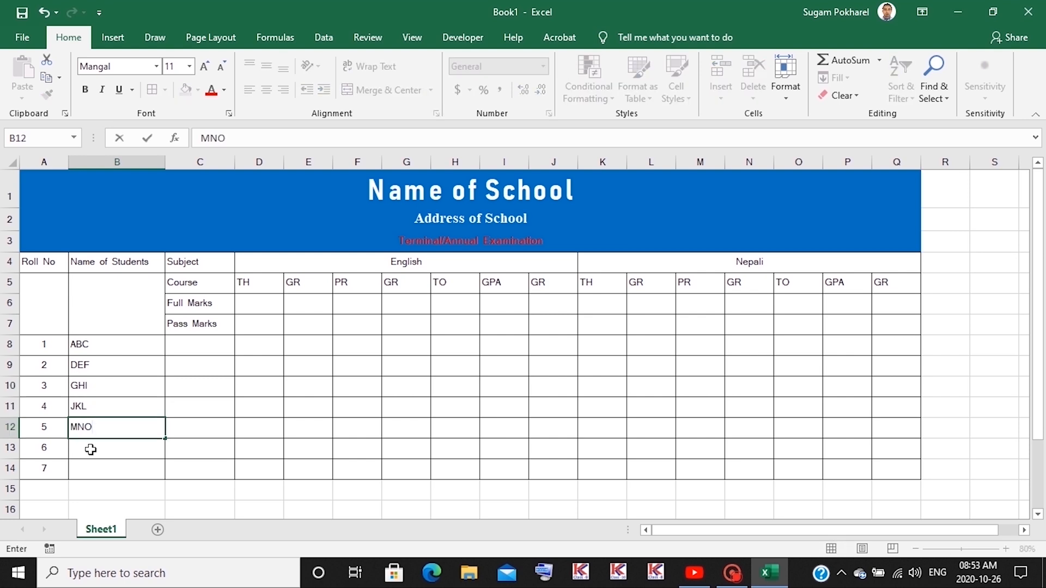
pyautogui.press('Return')
pyautogui.write('PQR')
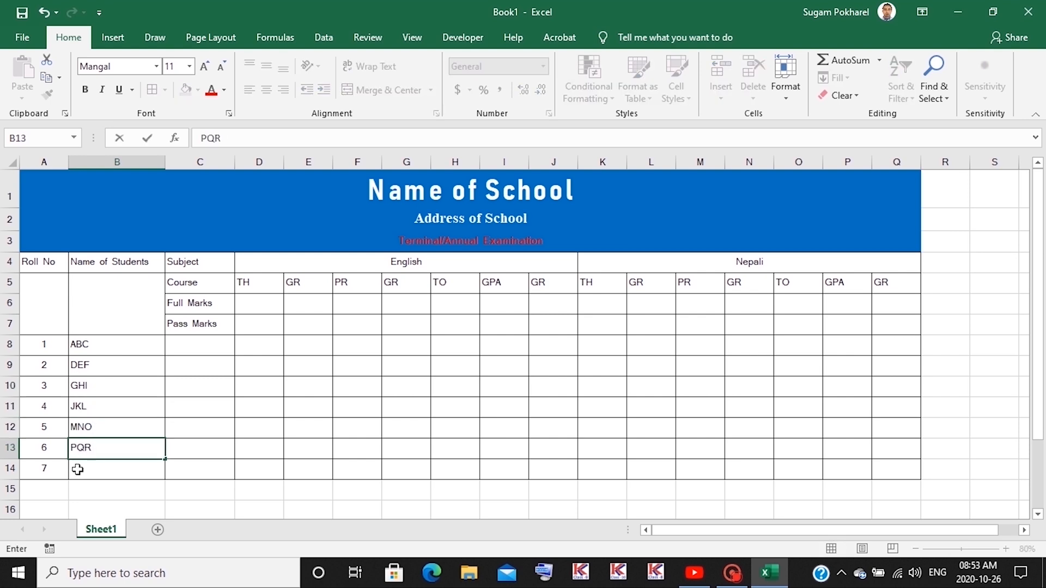
pyautogui.press('Return')
pyautogui.write('STU')
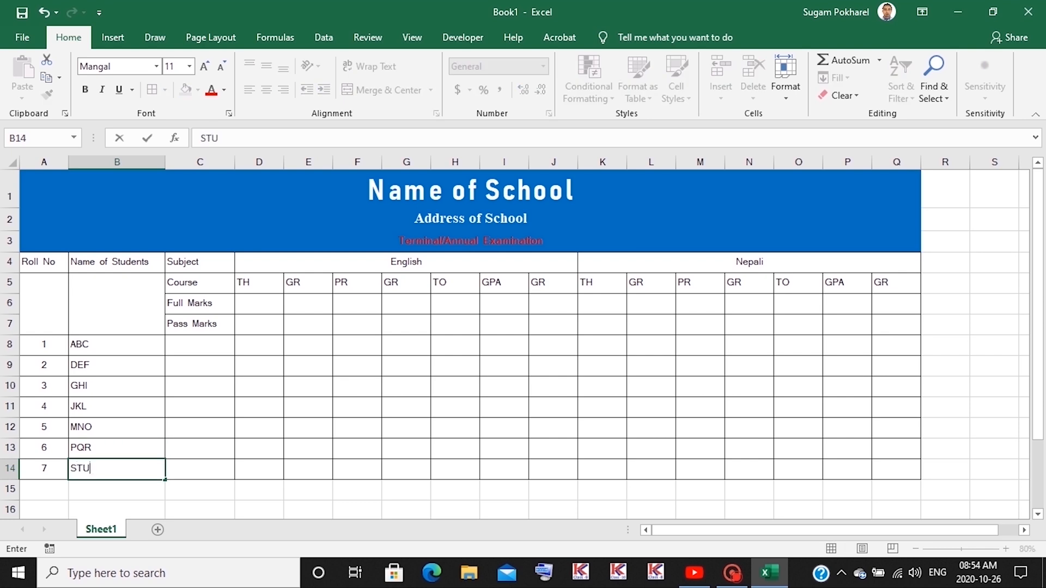
pyautogui.click(315, 362)
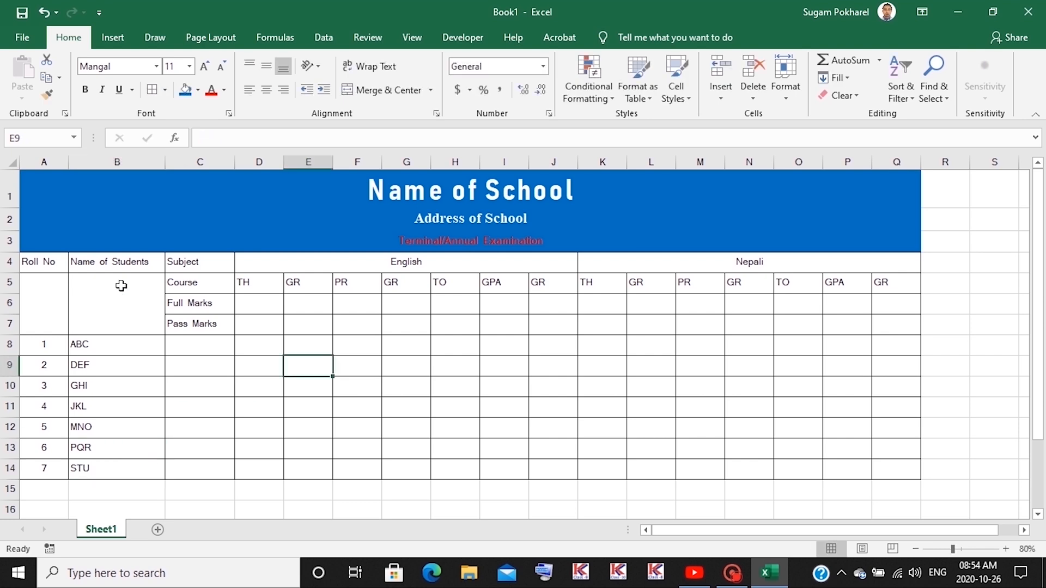
# - Merge the blank cells C8:C14 below Pass Marks into a single cell
pyautogui.click(192, 347)
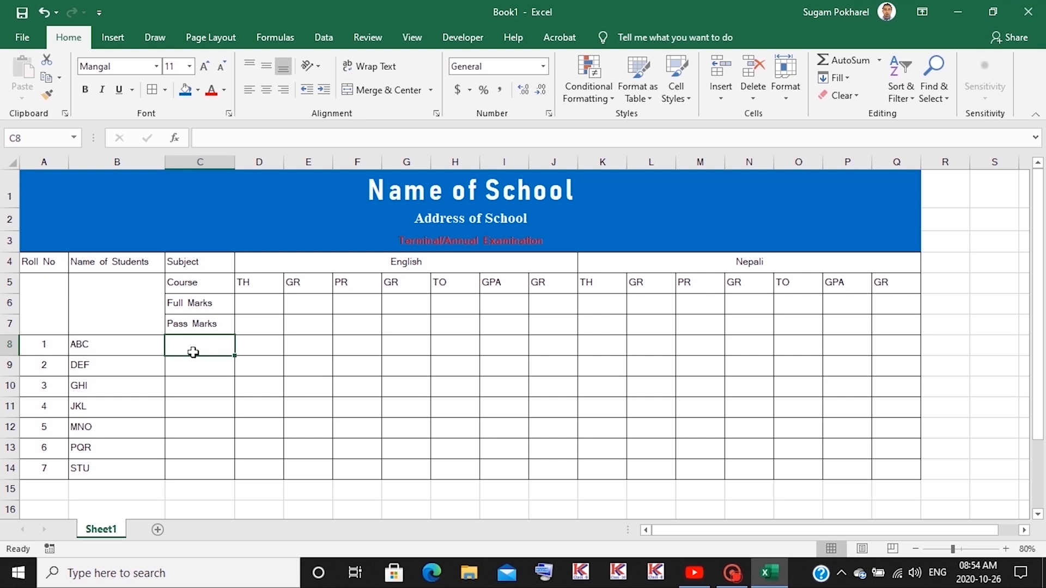
pyautogui.moveTo(216, 343); pyautogui.dragTo(217, 465)
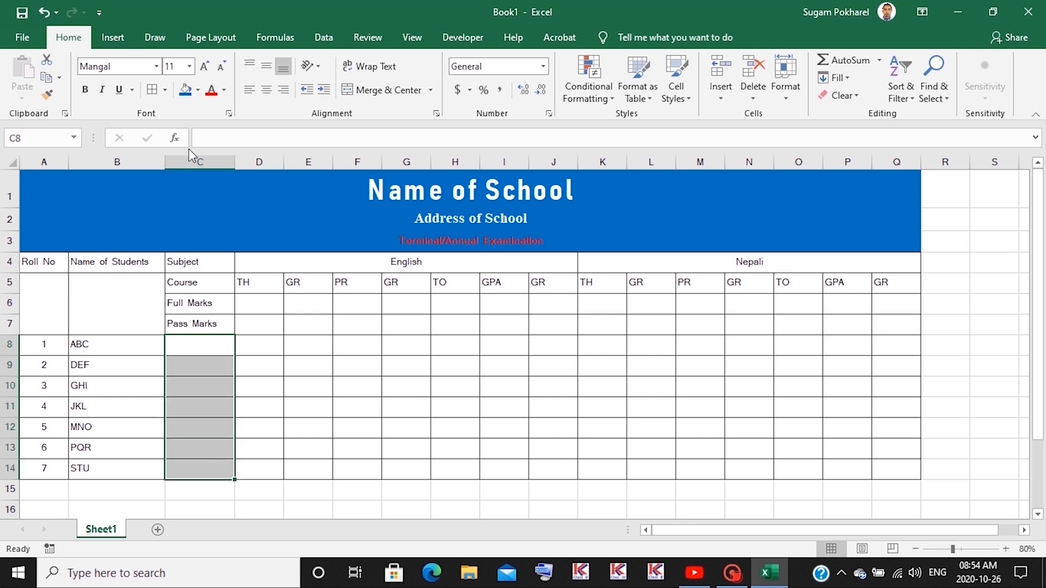
pyautogui.click(383, 90)
# - Enter full marks of 75 for TH and 25 for PR under both English (D6, F6) and Nepali (K6, M6)
pyautogui.click(264, 300)
pyautogui.write('75')
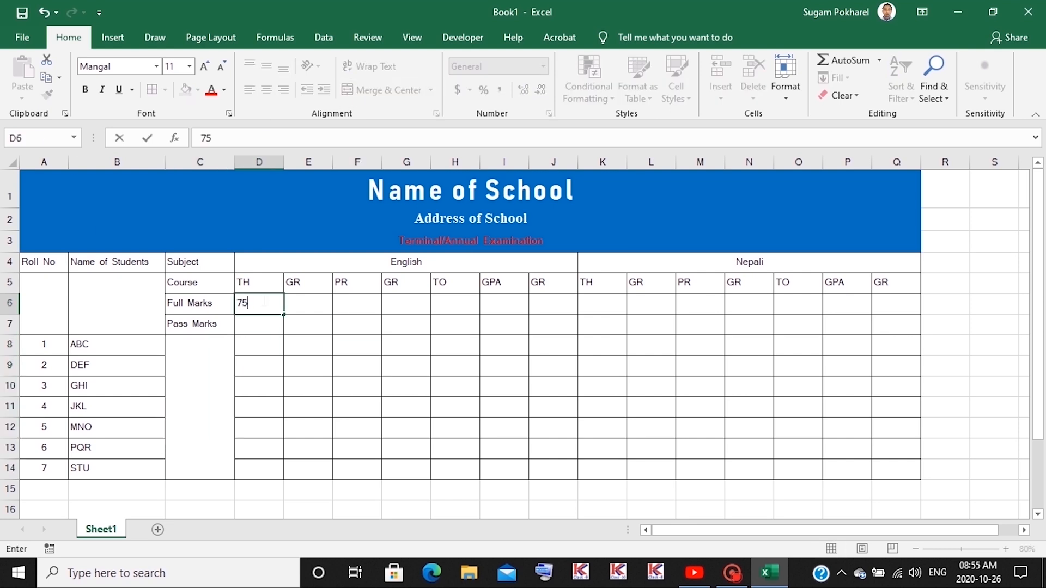
pyautogui.click(347, 302)
pyautogui.write('25')
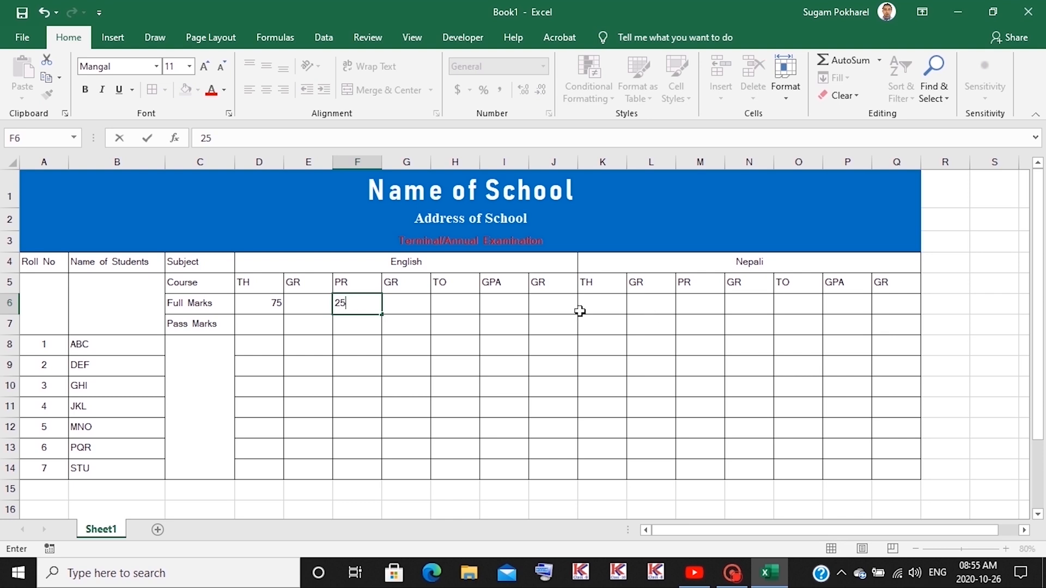
pyautogui.click(605, 301)
pyautogui.write('75')
pyautogui.click(688, 303)
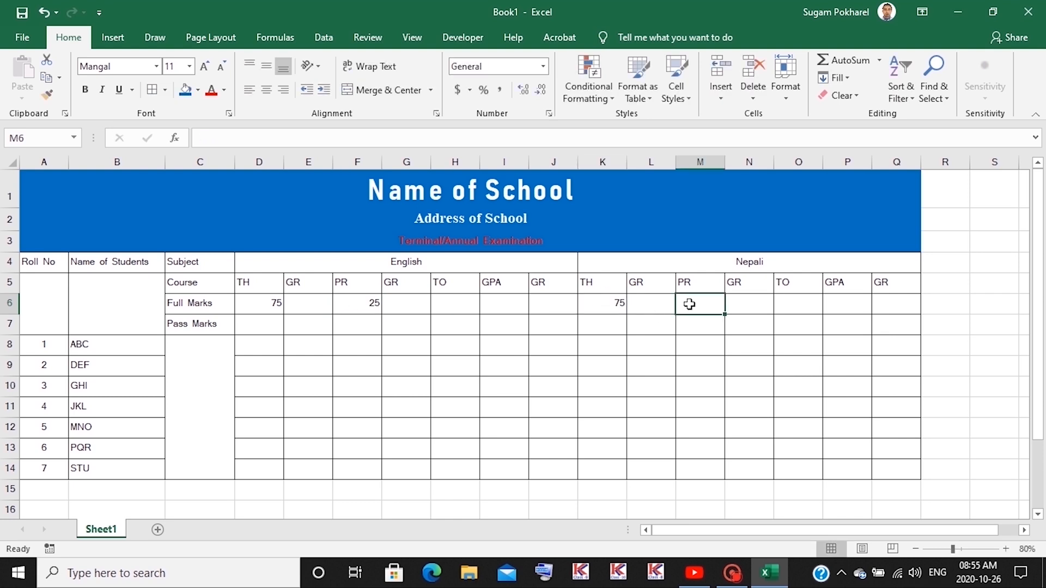
pyautogui.write('25')
# - Enter pass marks of 30 for TH and 10 for PR under both English (D7, F7) and Nepali (K7, M7)
pyautogui.click(262, 316)
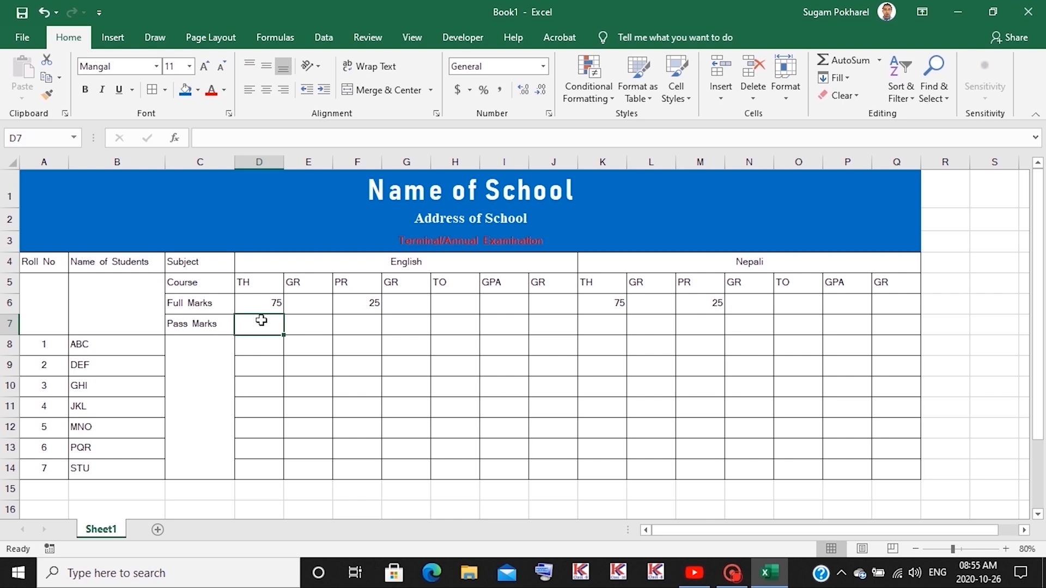
pyautogui.write('30')
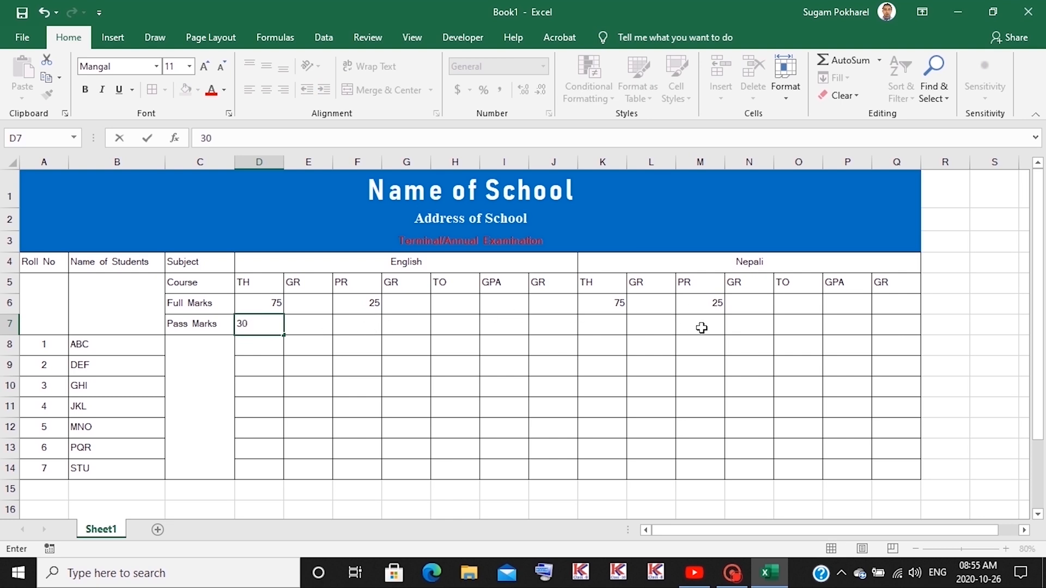
pyautogui.click(595, 325)
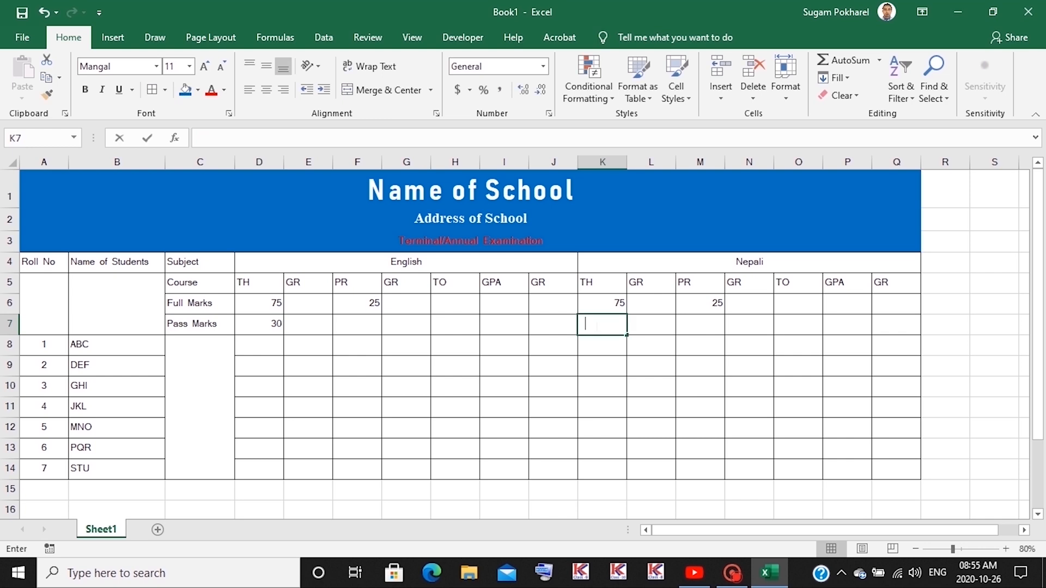
pyautogui.write('30')
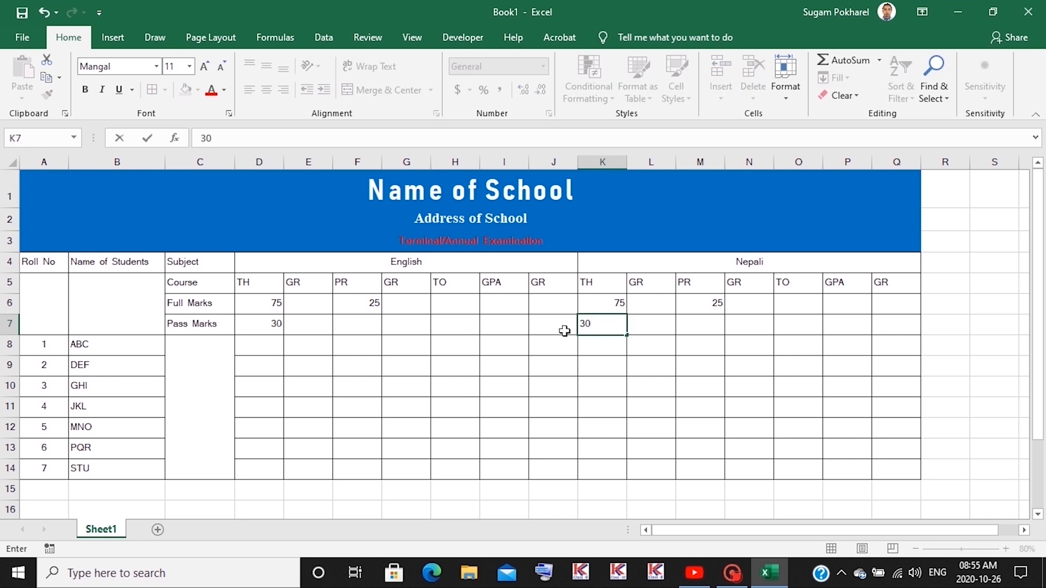
pyautogui.click(782, 381)
pyautogui.click(349, 328)
pyautogui.write('10')
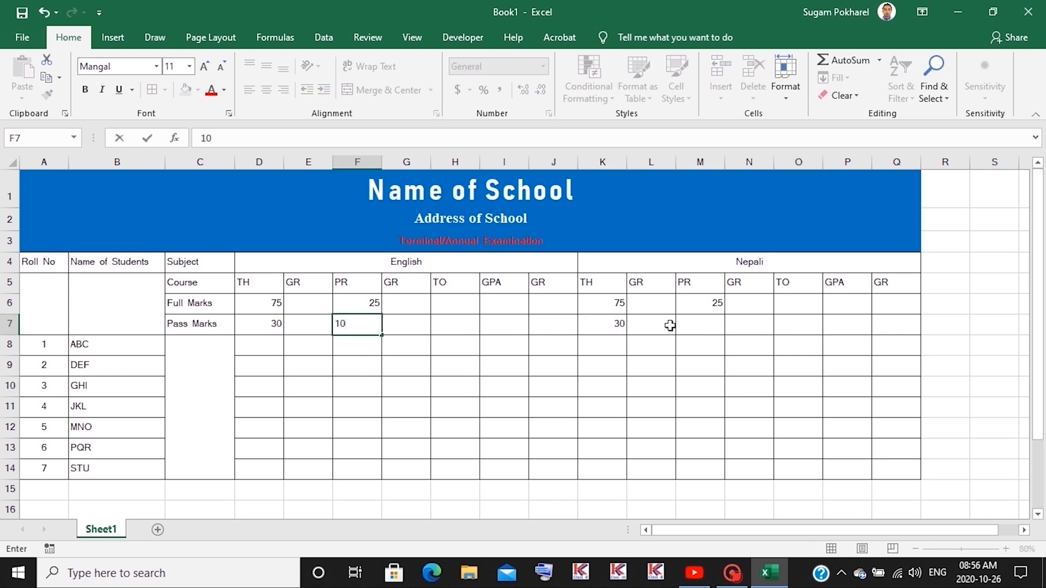
pyautogui.click(704, 325)
pyautogui.write('10')
pyautogui.click(644, 398)
# - Total the English full marks in H6 with the formula =D6+F6
pyautogui.click(463, 303)
pyautogui.write('=')
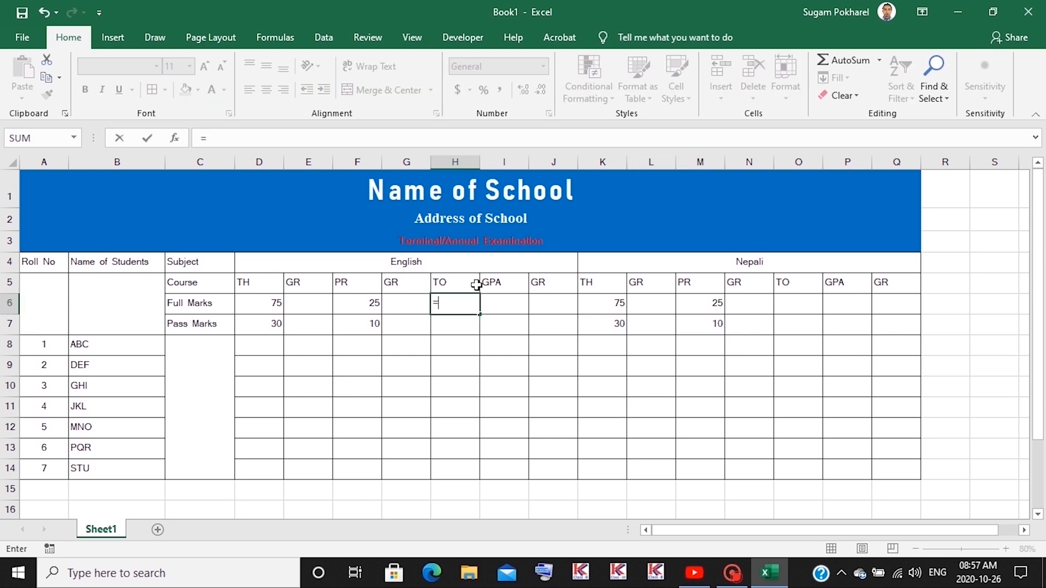
pyautogui.write('D6+')
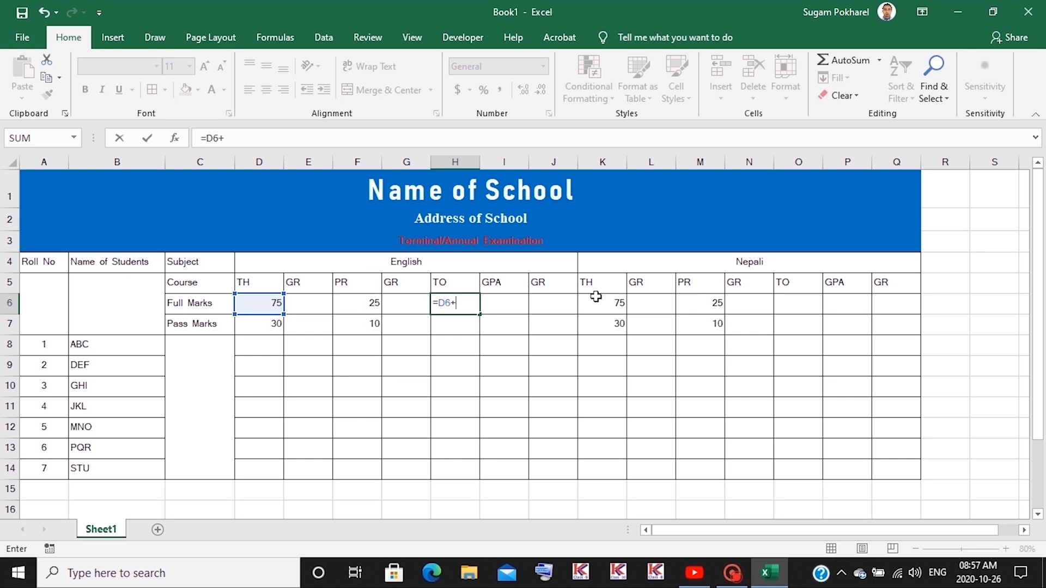
pyautogui.write('F')
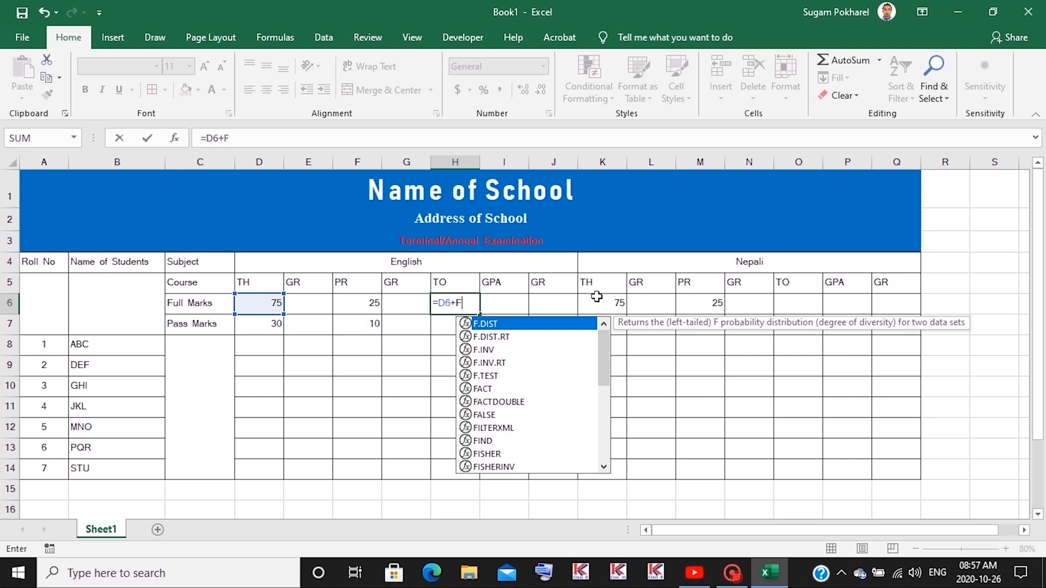
pyautogui.write('6')
pyautogui.press('Return')
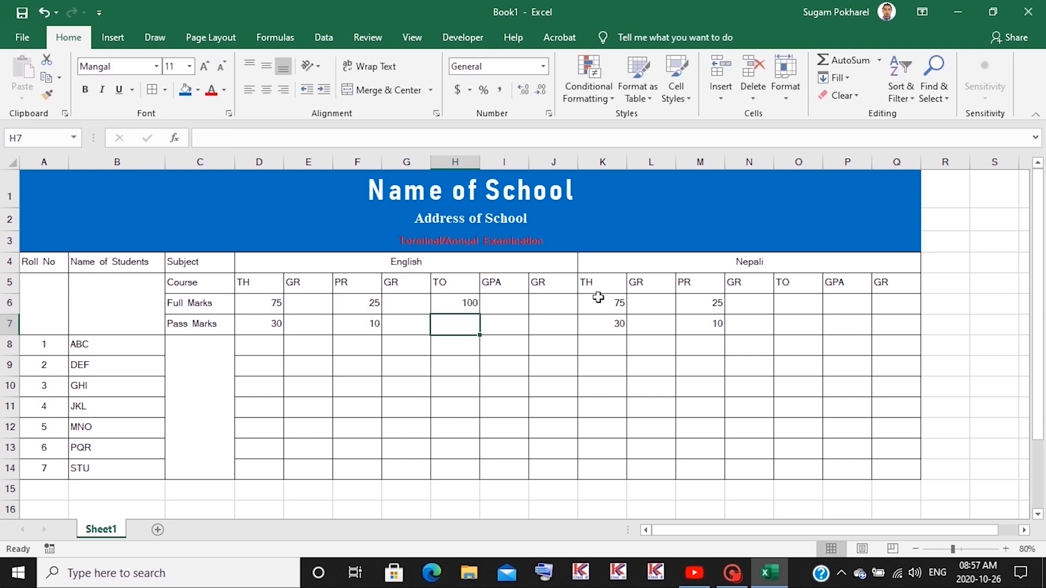
# - Total the Nepali full marks in O6 with the formula =K6+M6
pyautogui.click(599, 307)
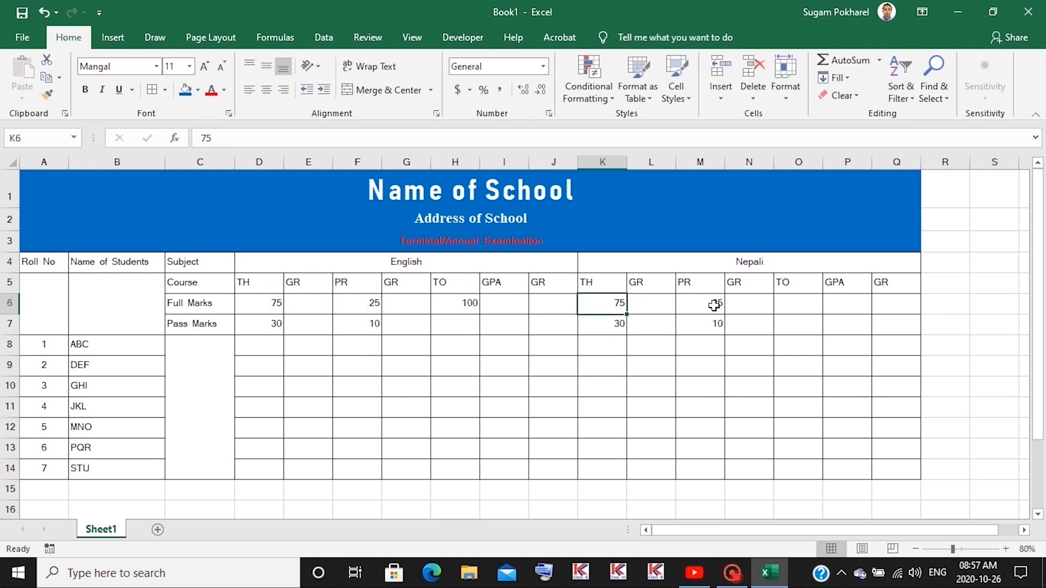
pyautogui.click(713, 304)
pyautogui.click(752, 307)
pyautogui.click(799, 301)
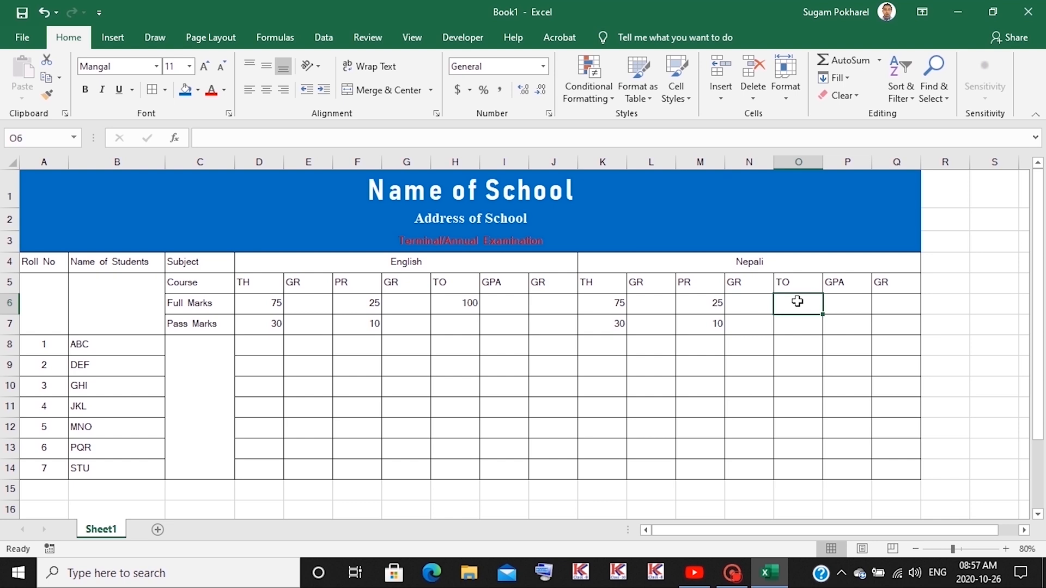
pyautogui.write('=')
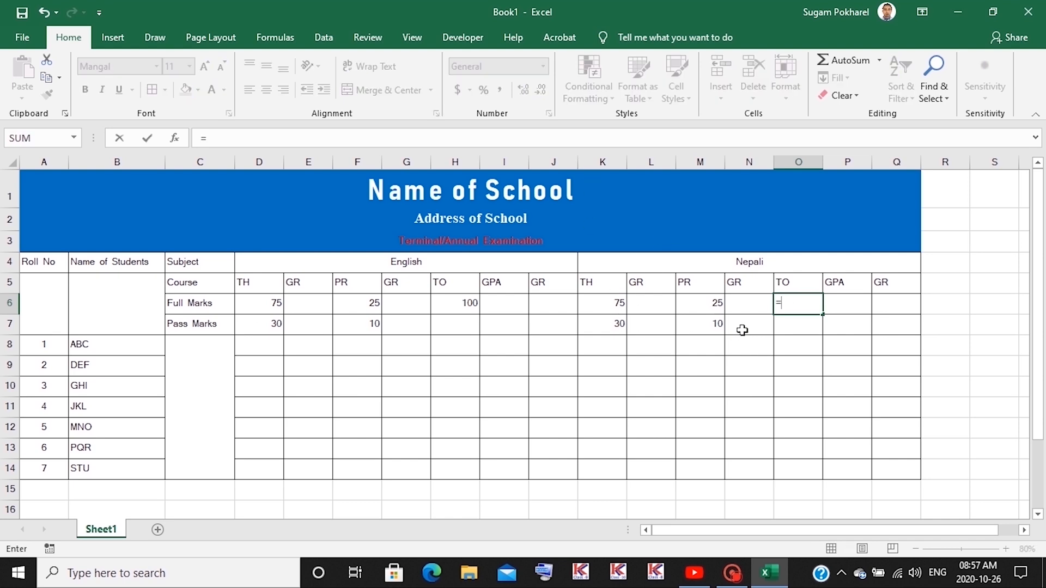
pyautogui.click(609, 304)
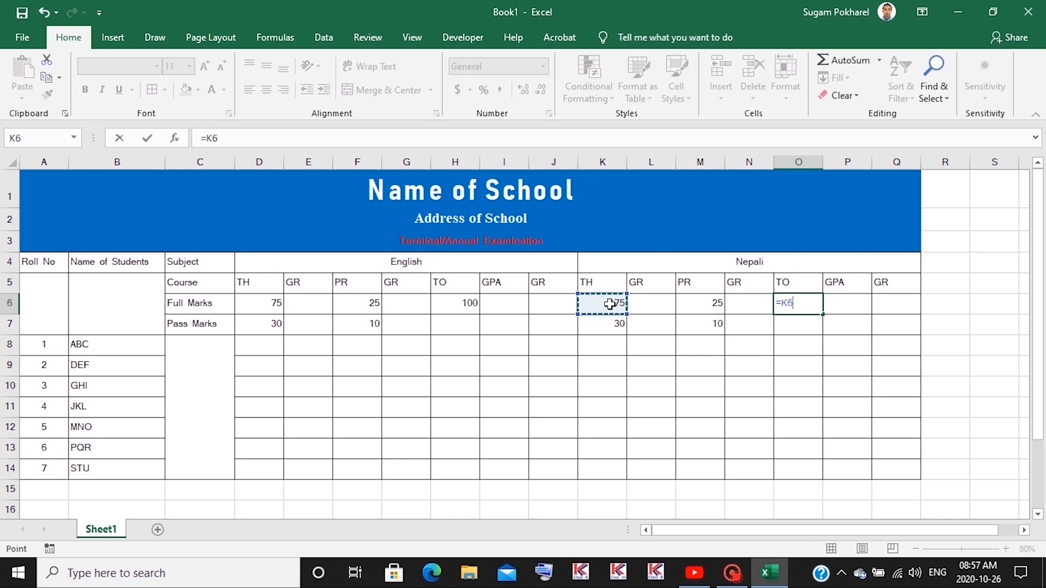
pyautogui.write('+')
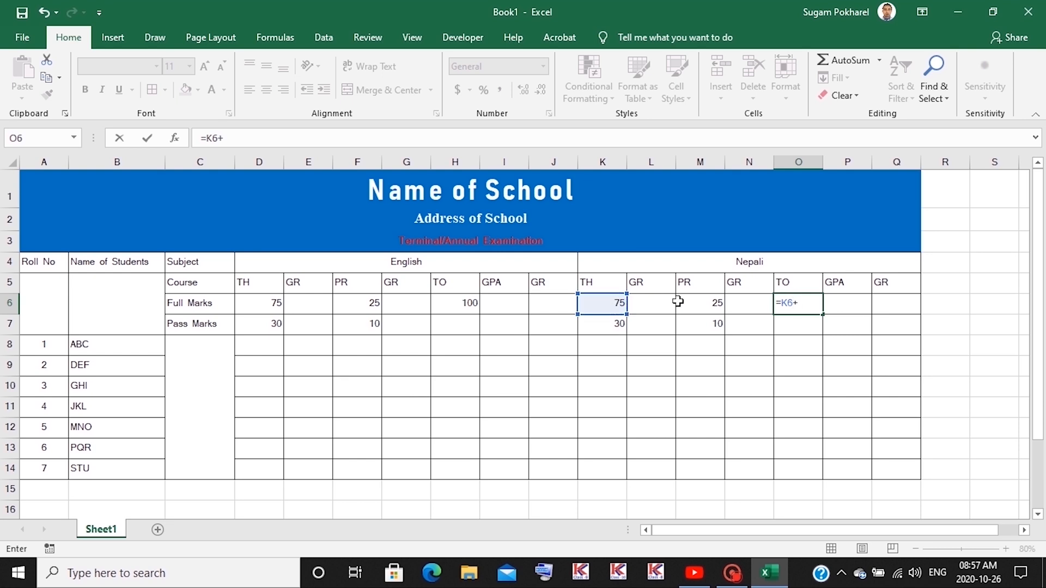
pyautogui.click(710, 307)
pyautogui.press('Return')
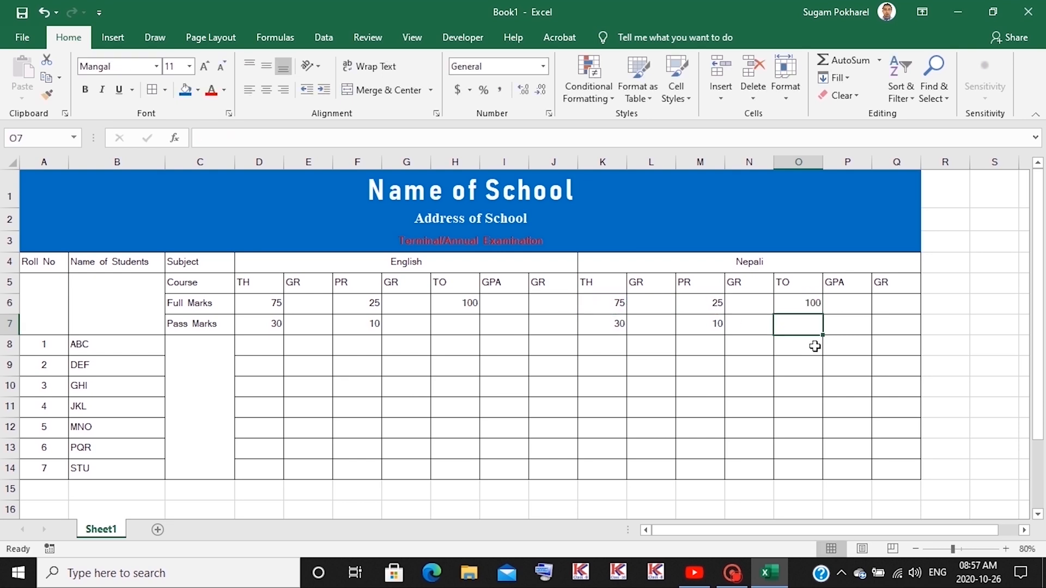
# - Copy the full-marks total formulas in H6 and O6 down one row to total the pass marks in H7 and O7
pyautogui.click(813, 346)
pyautogui.click(470, 310)
pyautogui.moveTo(480, 315); pyautogui.dragTo(483, 330)
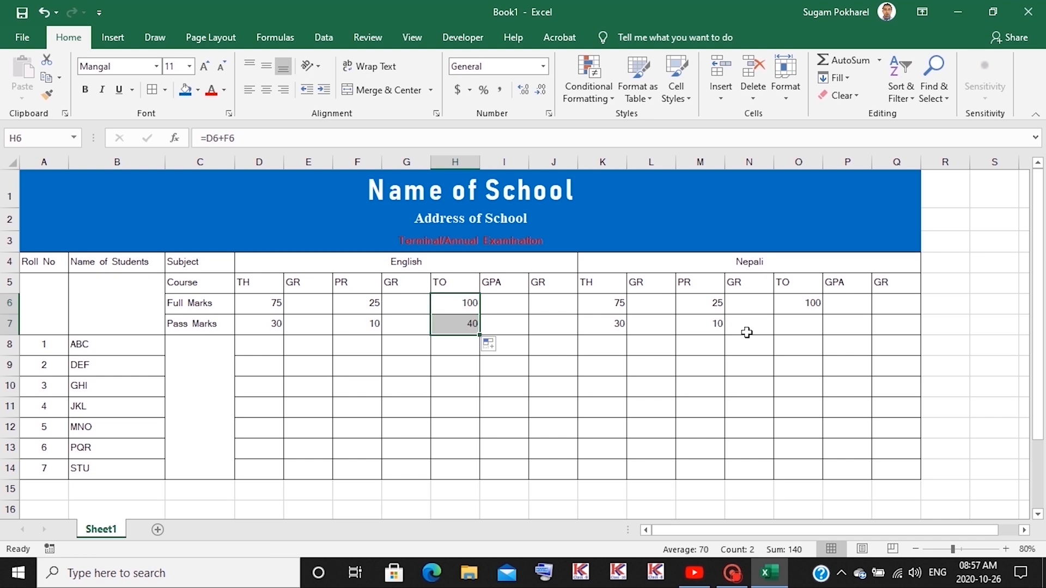
pyautogui.click(818, 308)
pyautogui.moveTo(823, 315); pyautogui.dragTo(823, 332)
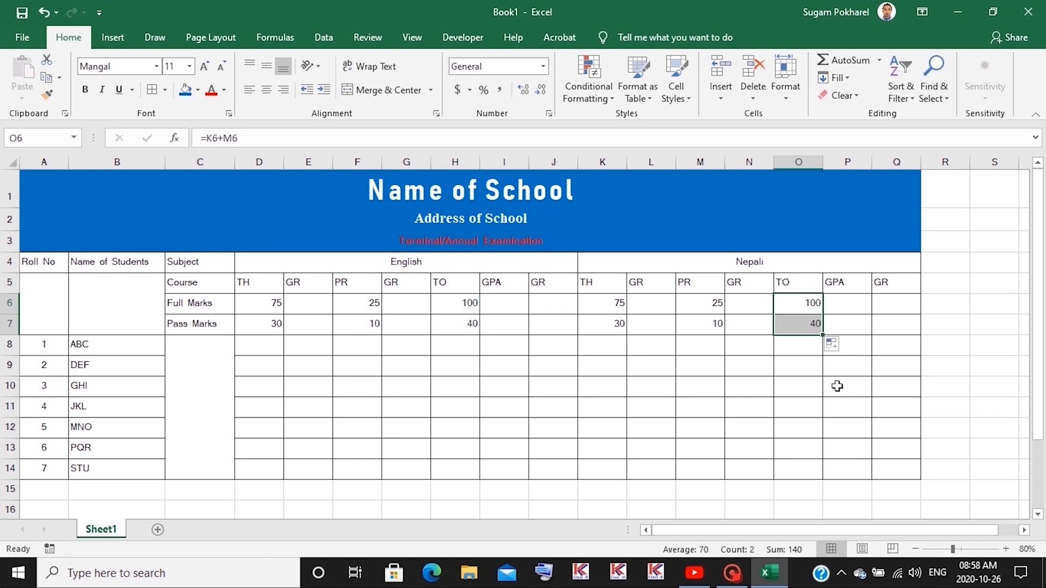
pyautogui.click(732, 412)
pyautogui.click(471, 329)
pyautogui.click(806, 326)
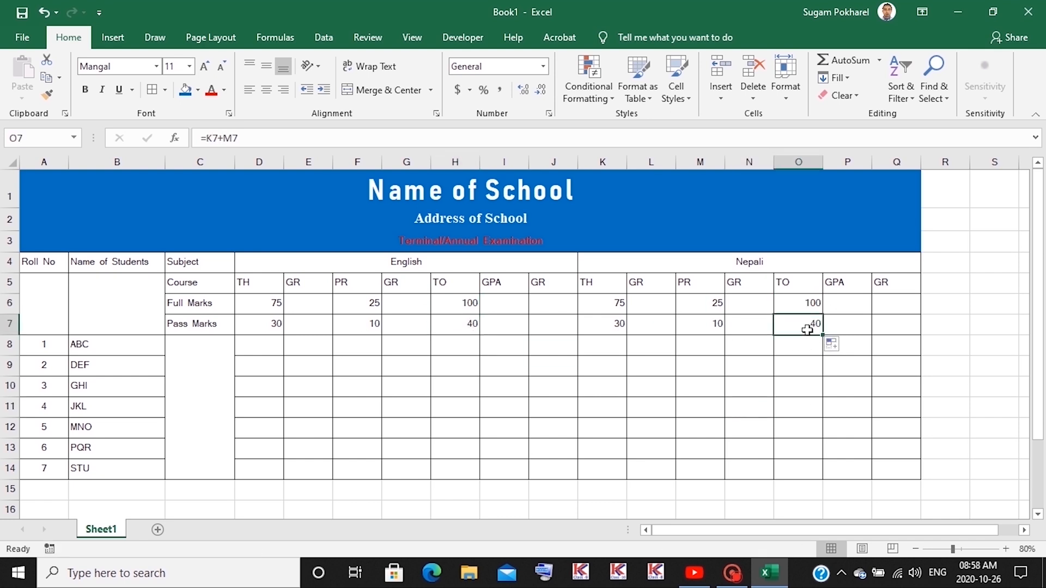
pyautogui.click(763, 403)
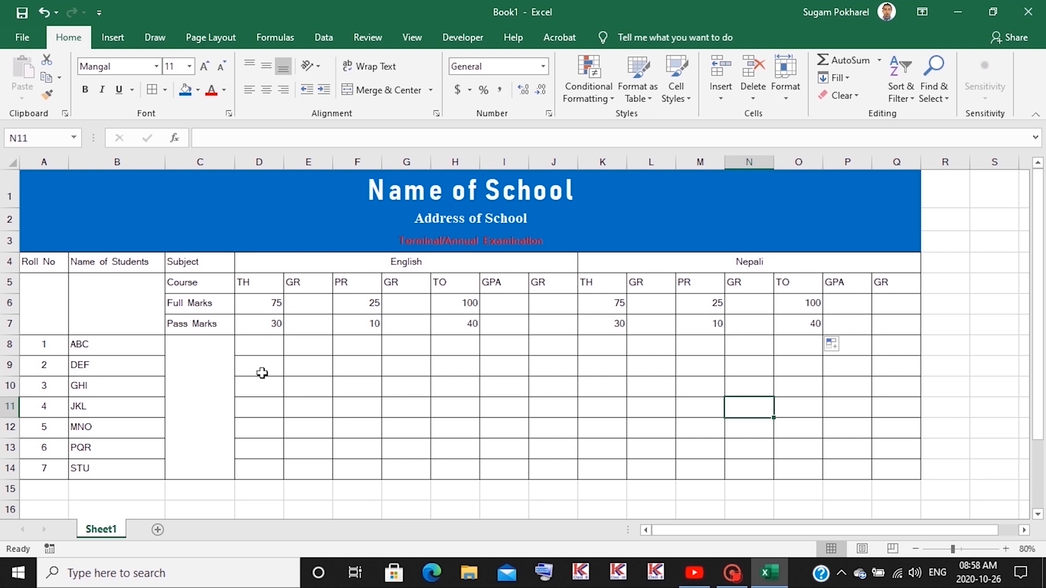
# - Enter the English TH marks 70, 12, 40, 65, 30, 20 and 5 for the seven students in D8:D14
pyautogui.click(263, 351)
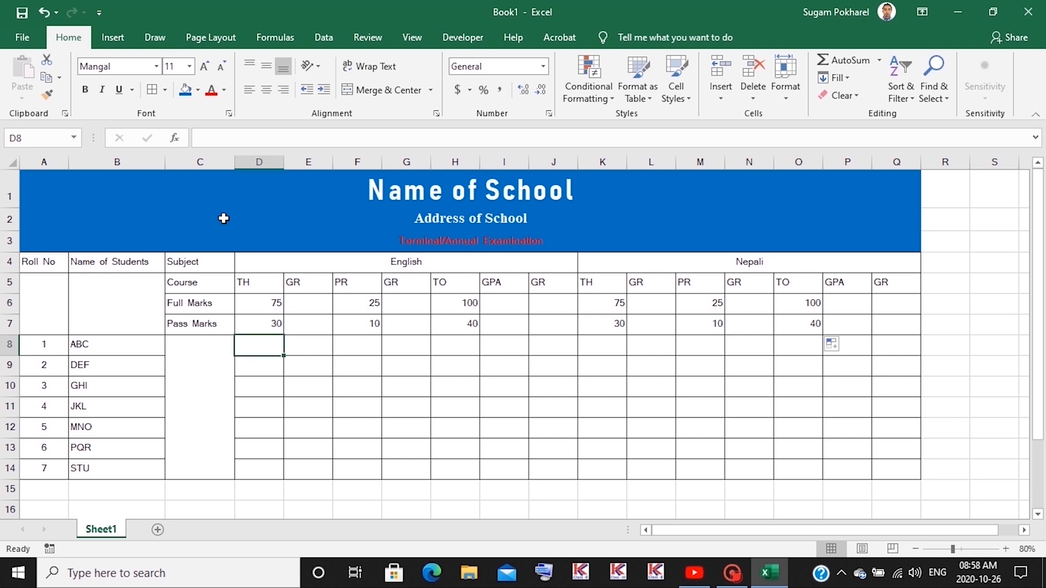
pyautogui.write('70')
pyautogui.press('Return')
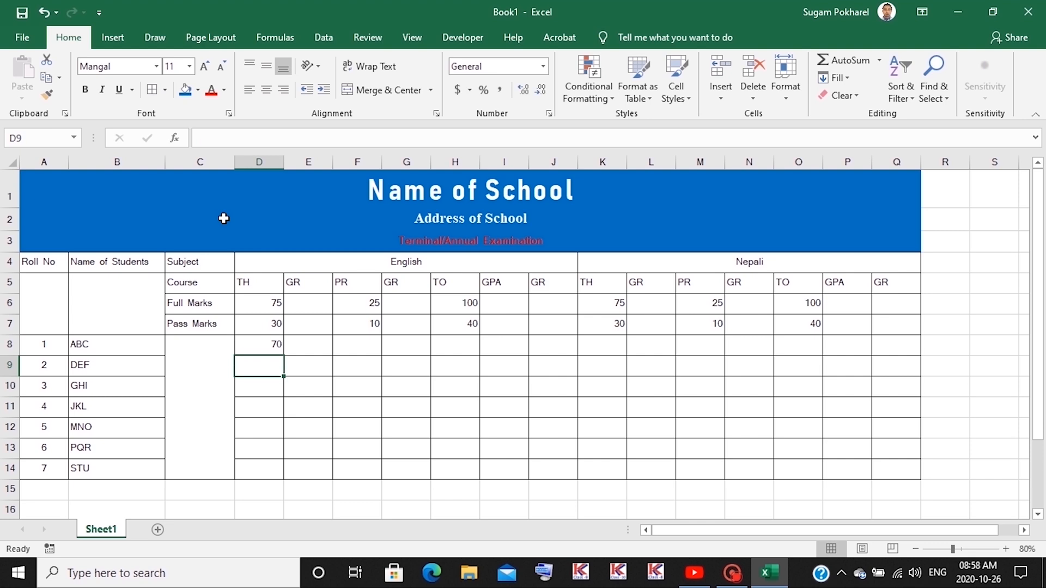
pyautogui.write('12')
pyautogui.press('Return')
pyautogui.write('40')
pyautogui.press('Return')
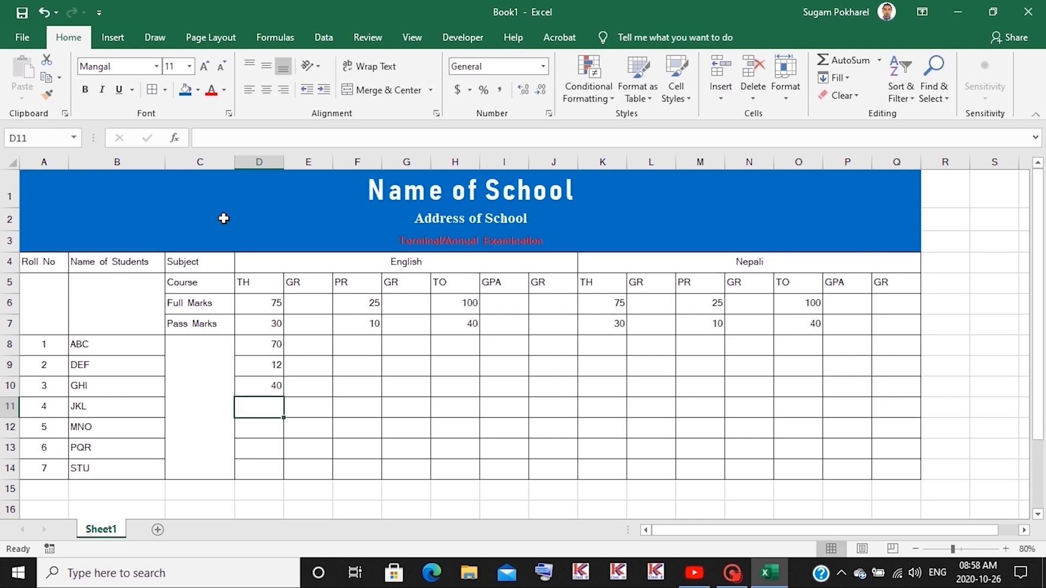
pyautogui.write('65')
pyautogui.press('Return')
pyautogui.write('30')
pyautogui.press('Return')
pyautogui.write('20')
pyautogui.press('Return')
pyautogui.write('5')
pyautogui.press('Return')
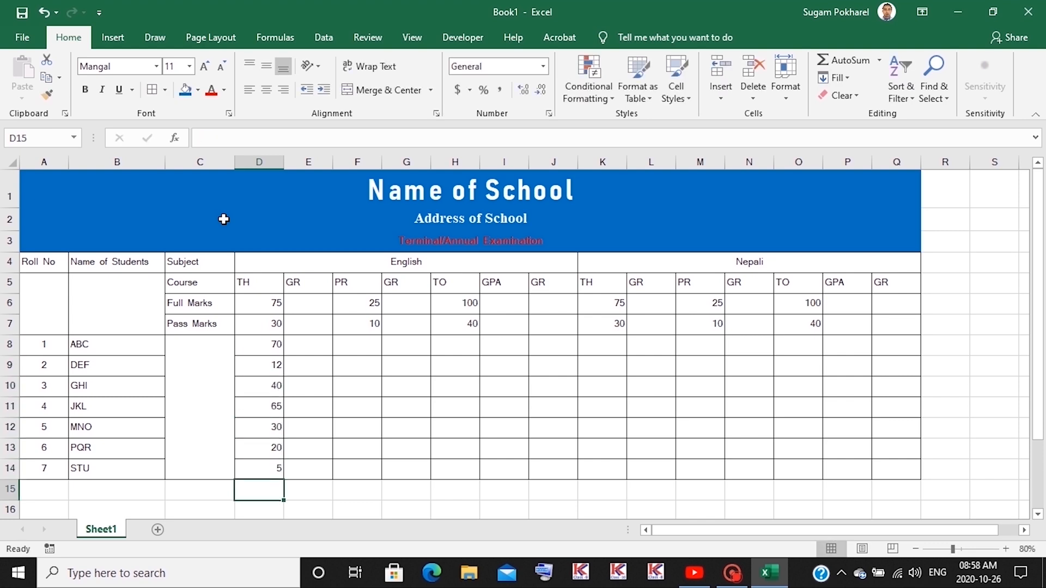
# - Enter the English PR marks 24, 10, 20, 24, 15, 14 and 10 for the seven students in F8:F14
pyautogui.click(357, 344)
pyautogui.write('24')
pyautogui.press('Return')
pyautogui.write('10')
pyautogui.press('Return')
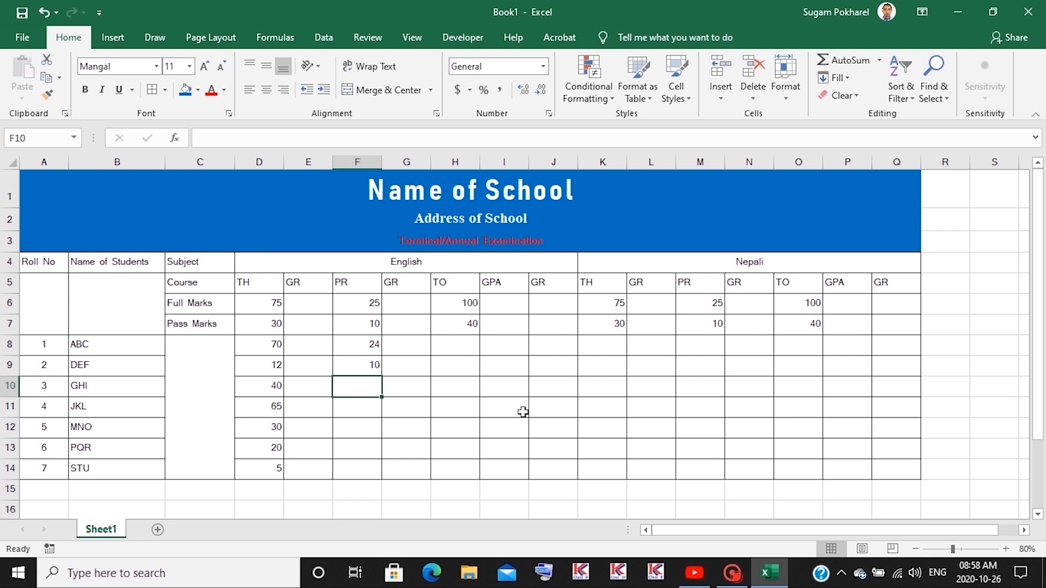
pyautogui.write('20')
pyautogui.press('Return')
pyautogui.write('24')
pyautogui.press('Return')
pyautogui.write('15')
pyautogui.press('Return')
pyautogui.write('14')
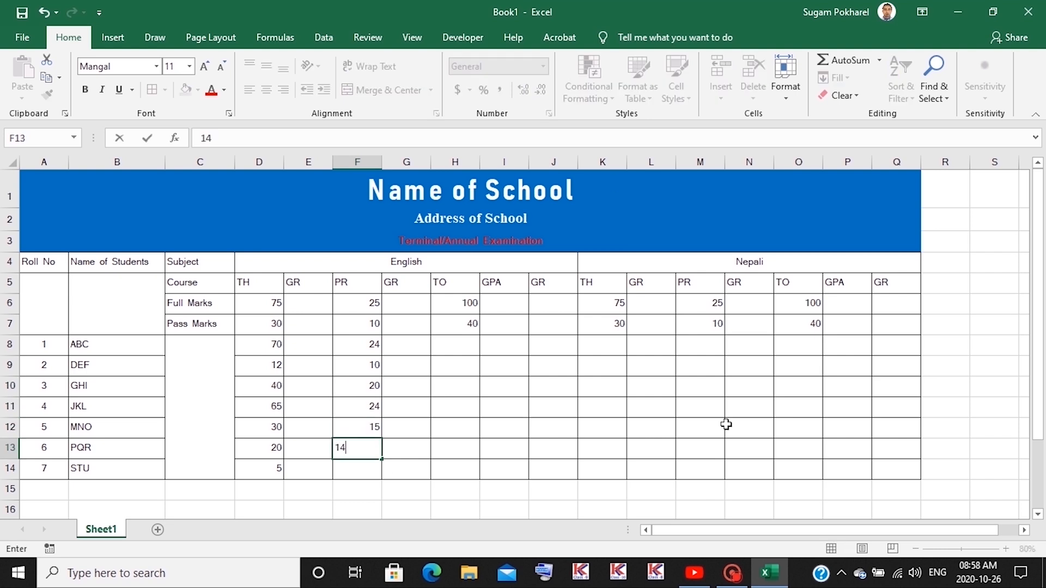
pyautogui.press('Return')
pyautogui.write('10')
pyautogui.press('Return')
# - Enter the Nepali TH marks 45, 69, 35, 41, 42, 6 and 15 for the seven students in K8:K14
pyautogui.click(602, 345)
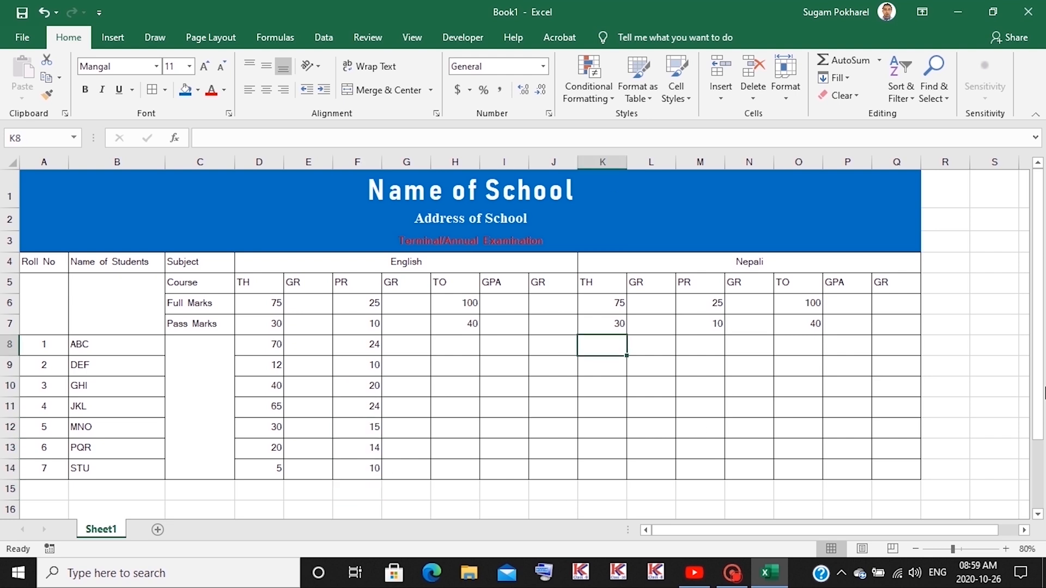
pyautogui.write('45')
pyautogui.press('Return')
pyautogui.write('69 35 41')
pyautogui.press('Return')
pyautogui.write('42 ')
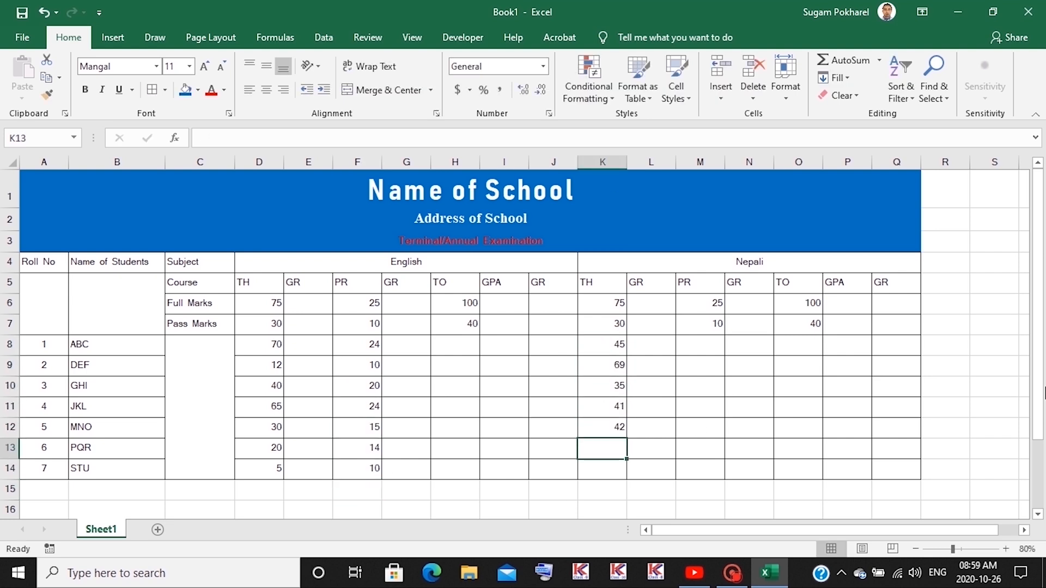
pyautogui.write('6')
pyautogui.press('Return')
pyautogui.write('15')
pyautogui.press('Return')
# - Enter the Nepali PR marks 22, 24, 20, 22, 22, 10 and 12 for the seven students in M8:M14
pyautogui.click(701, 344)
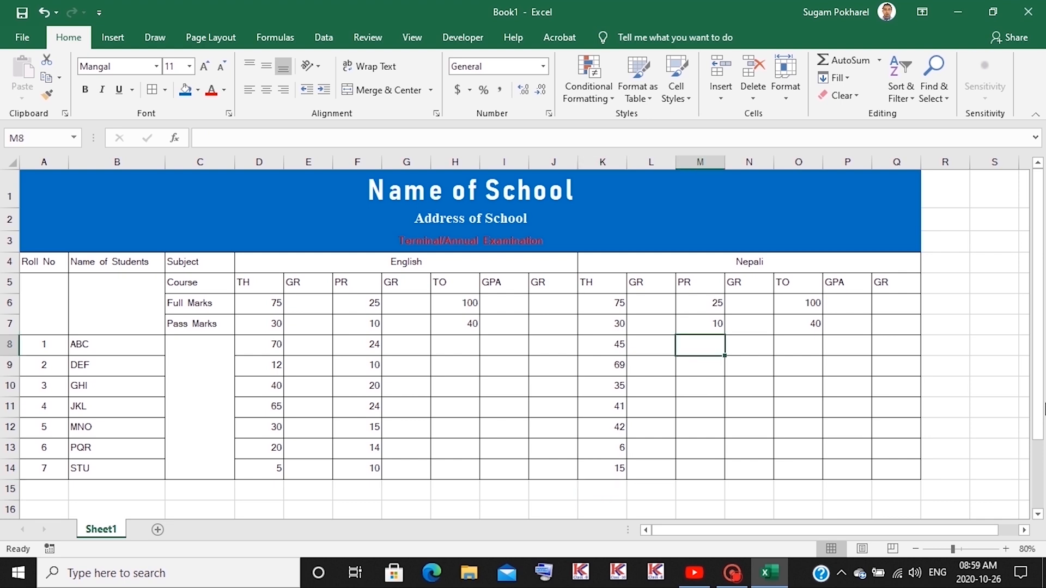
pyautogui.press('BackSpace')
pyautogui.write('22')
pyautogui.press('Return')
pyautogui.write('24')
pyautogui.press('Return')
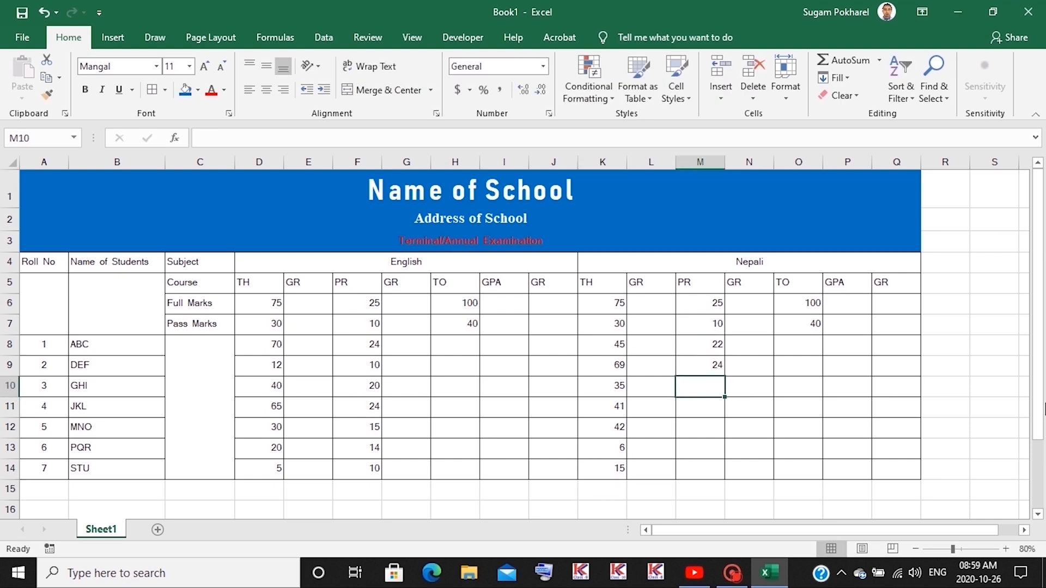
pyautogui.write('20 22 22 10 12')
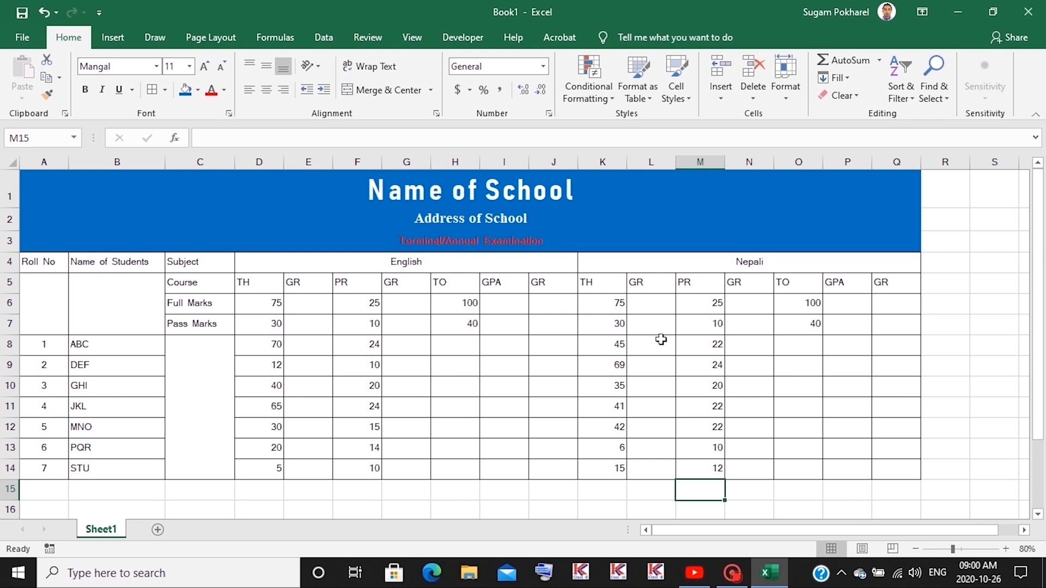
# - Fill the total formulas in H7 and O7 down to row 14 to total every student's English and Nepali marks
pyautogui.click(474, 325)
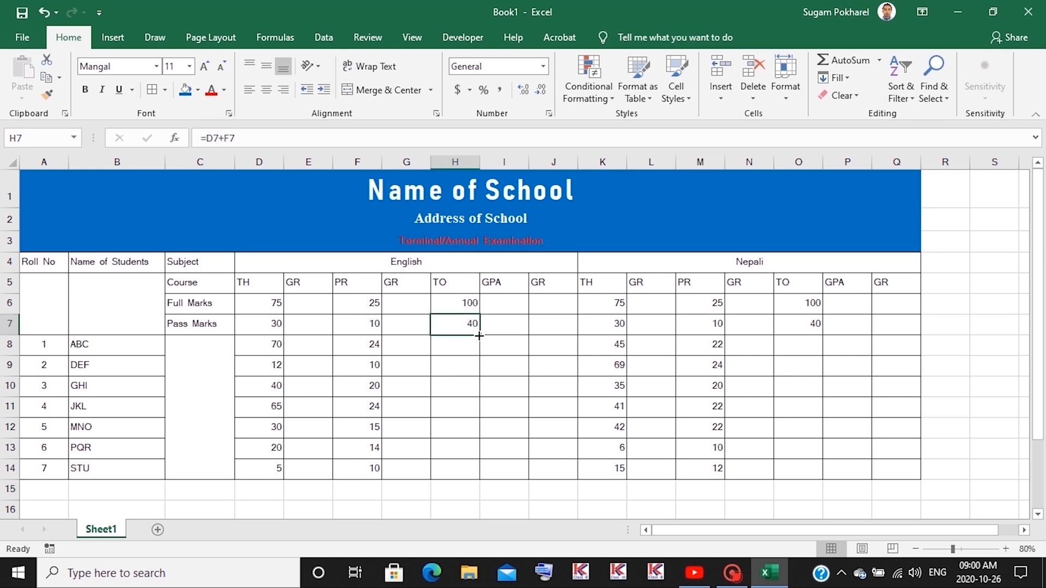
pyautogui.moveTo(479, 337); pyautogui.dragTo(484, 481)
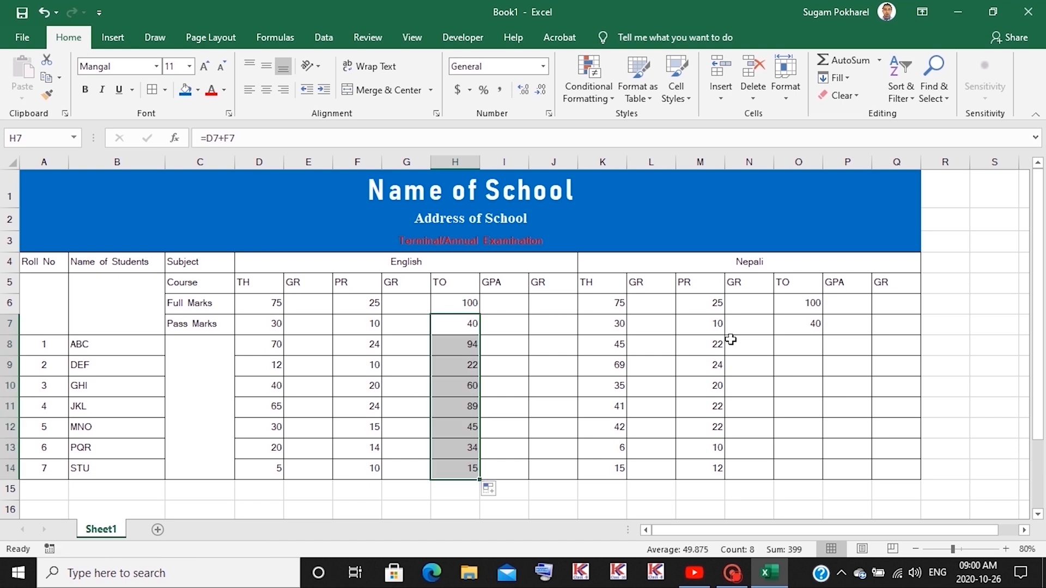
pyautogui.click(789, 329)
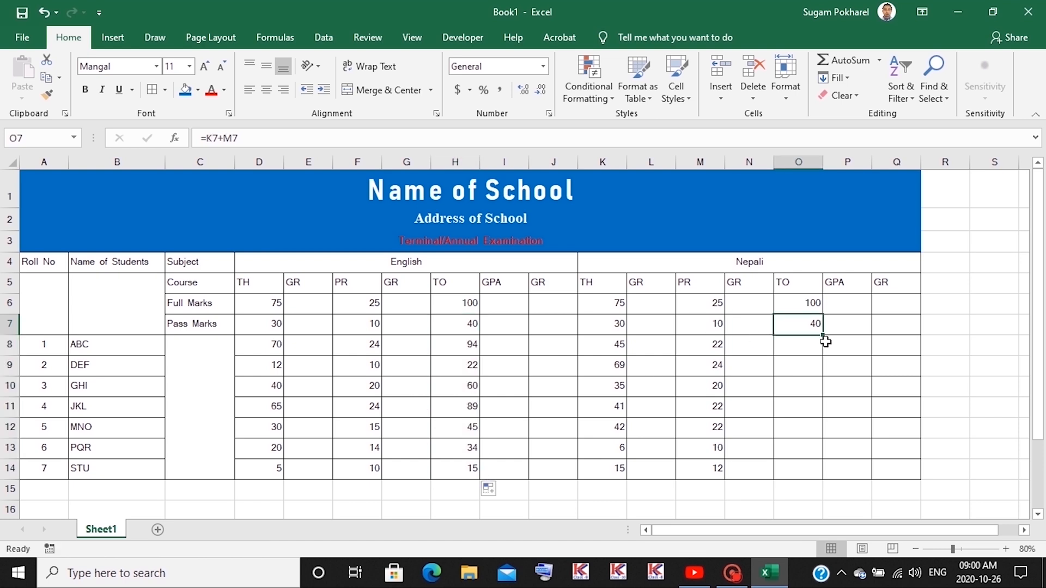
pyautogui.moveTo(824, 335); pyautogui.dragTo(827, 477)
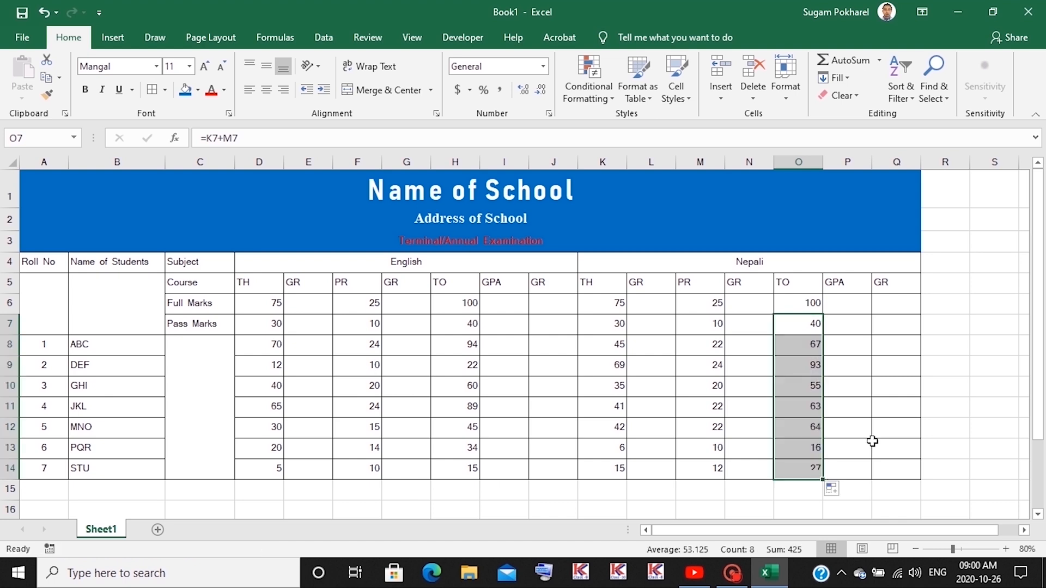